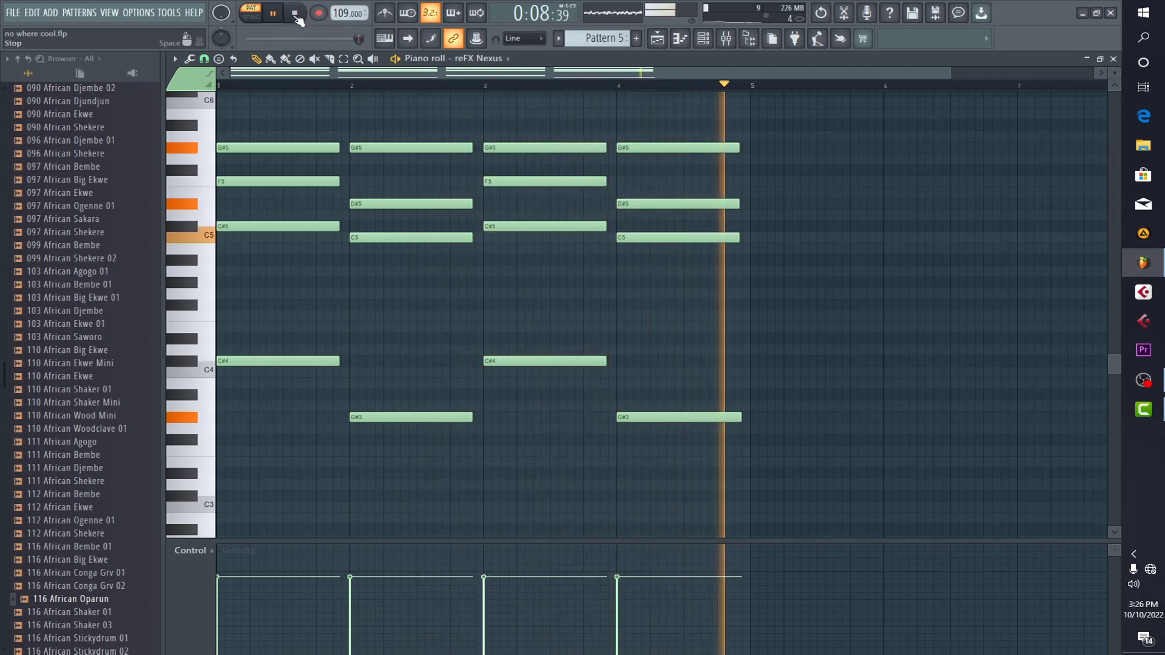
Inspect the Fruity parametric EQ 2 on the reFX Nexus mixer track, close it and return to the playlist
key(F9)
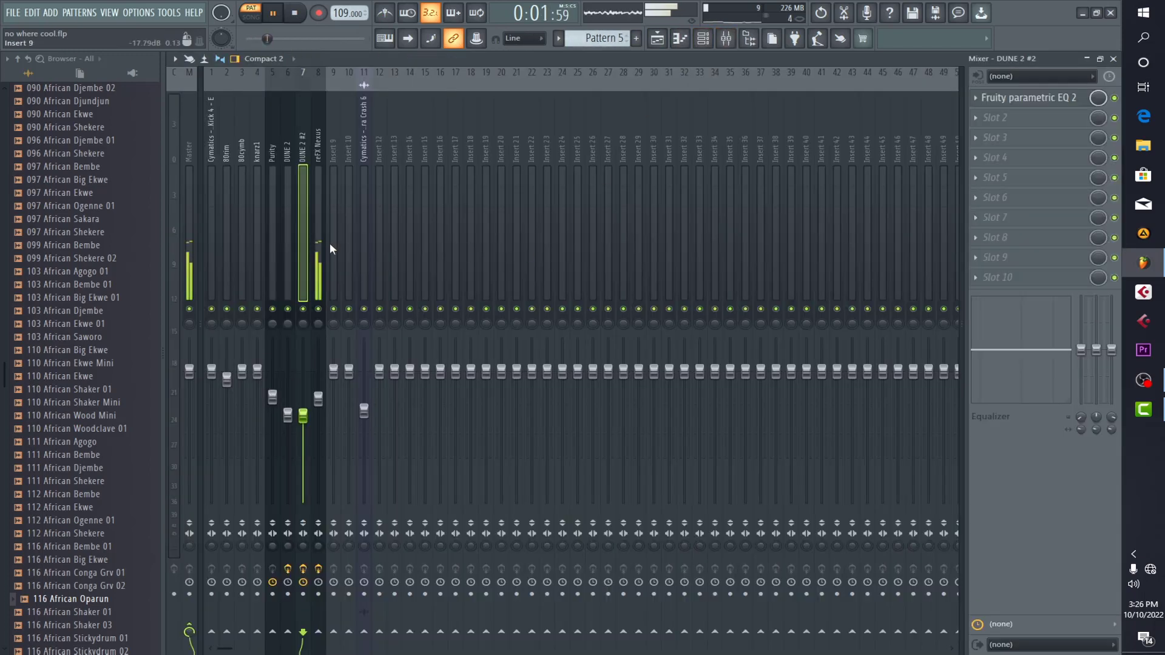
click(320, 261)
click(1048, 102)
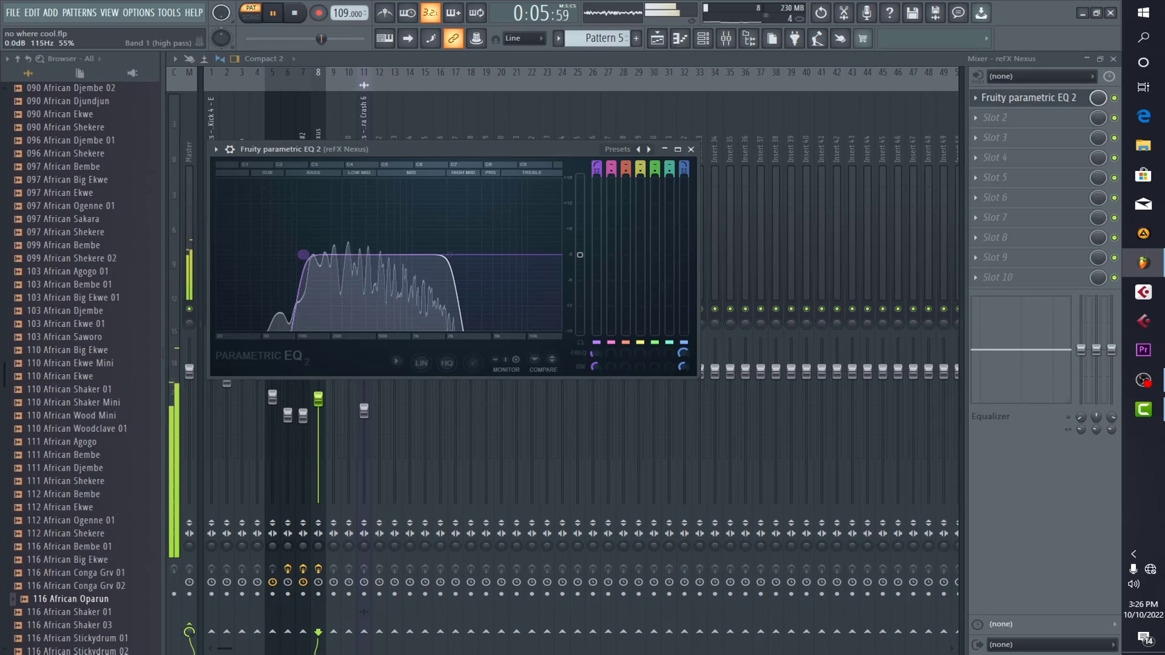
click(691, 149)
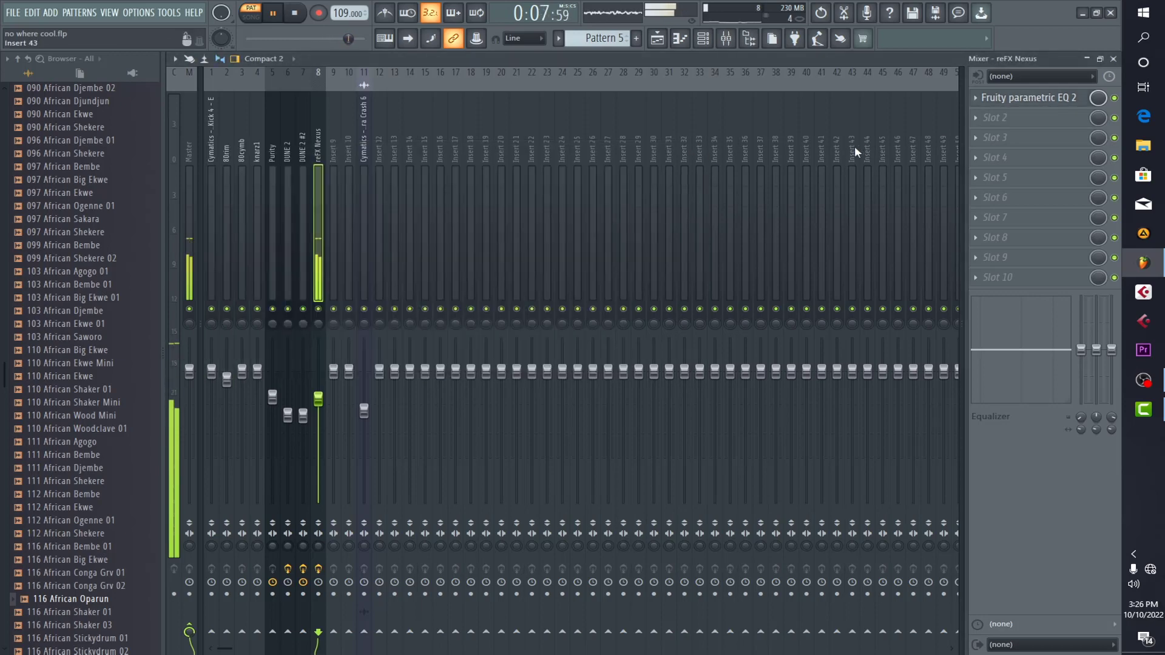
click(1114, 61)
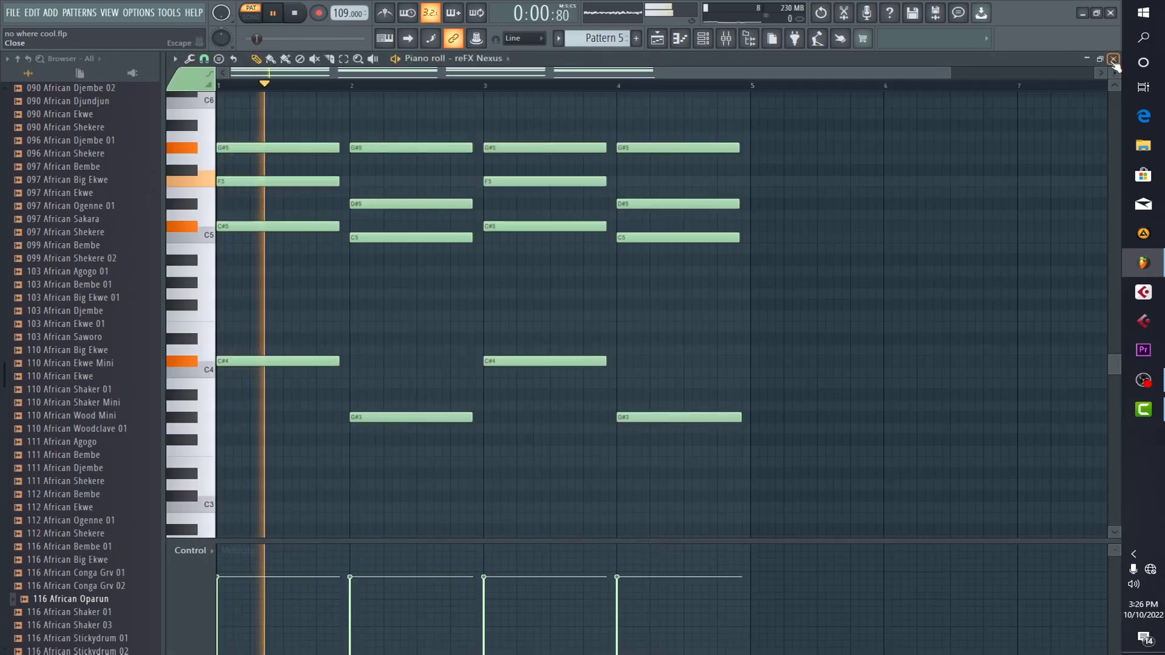
click(1114, 61)
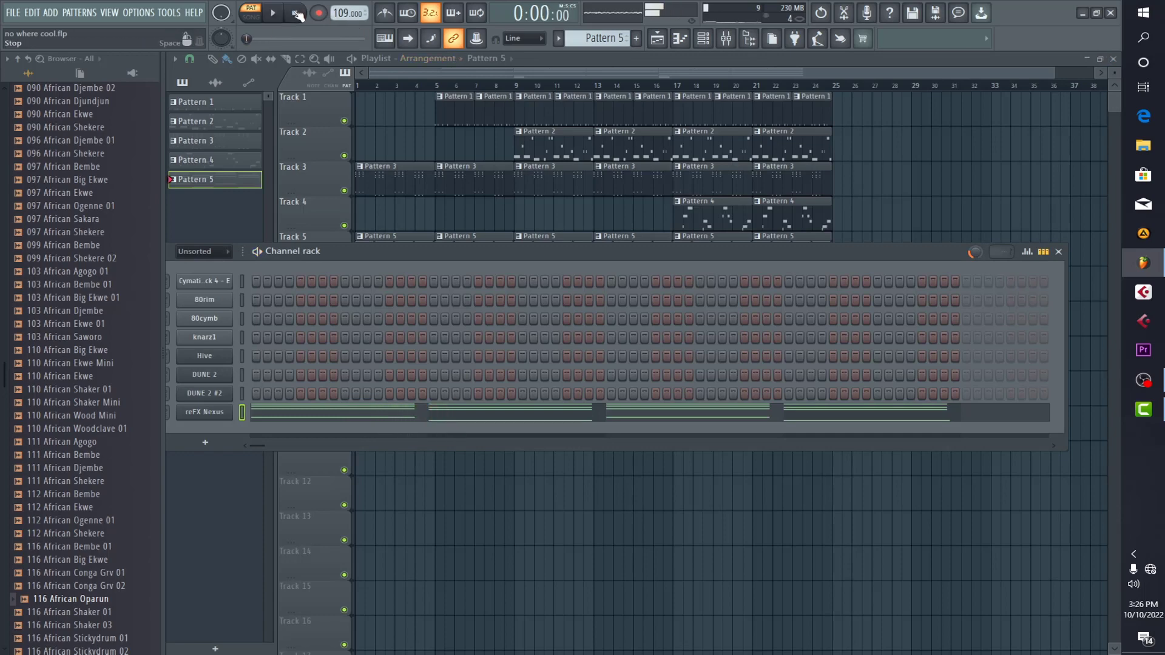
Open Pattern 3's DUNE 2 notes in the piano roll, bring all chord notes into view and play the pattern
double_click(361, 184)
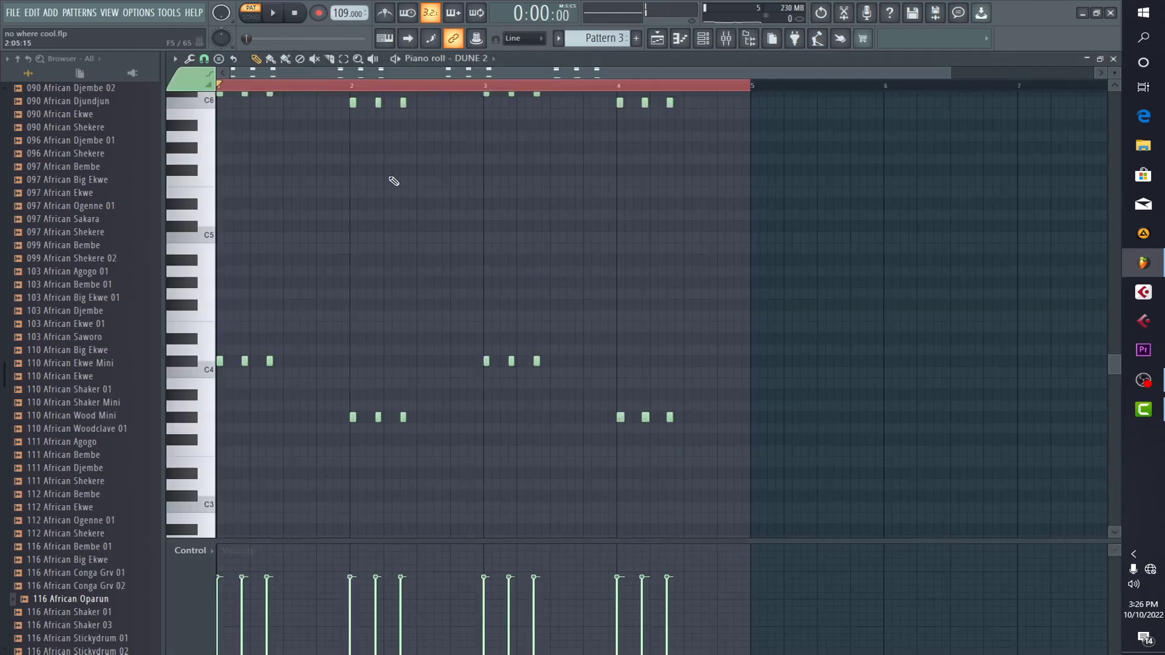
scroll(625, 273, up, 5)
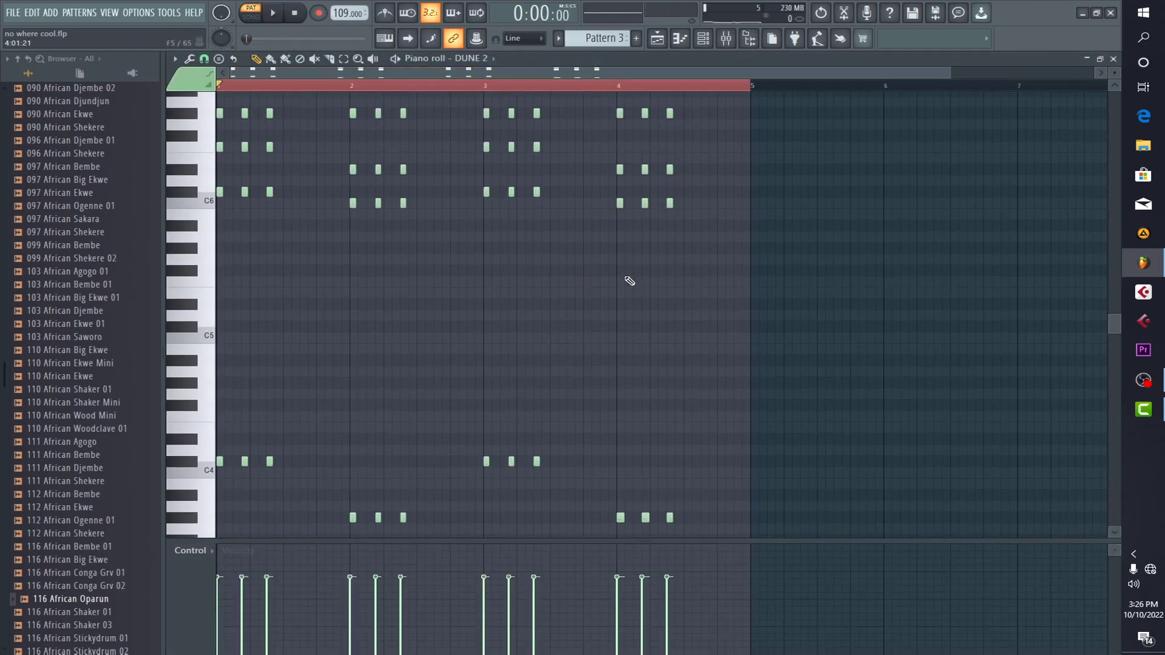
scroll(629, 281, down, 1)
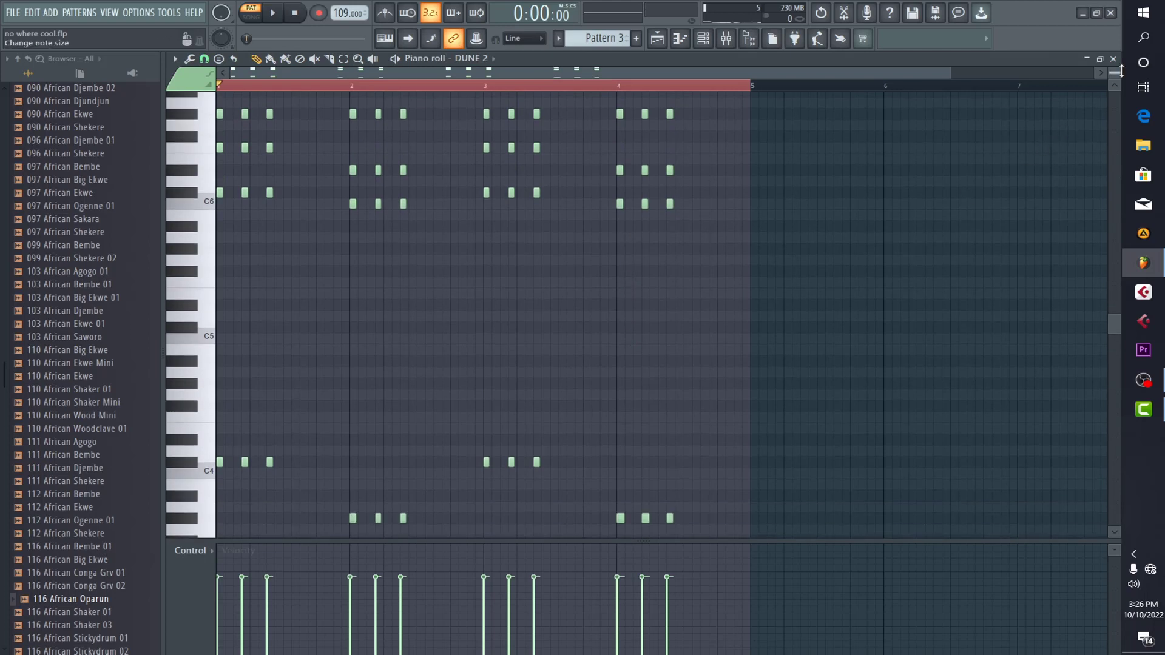
drag(1120, 72, 1119, 79)
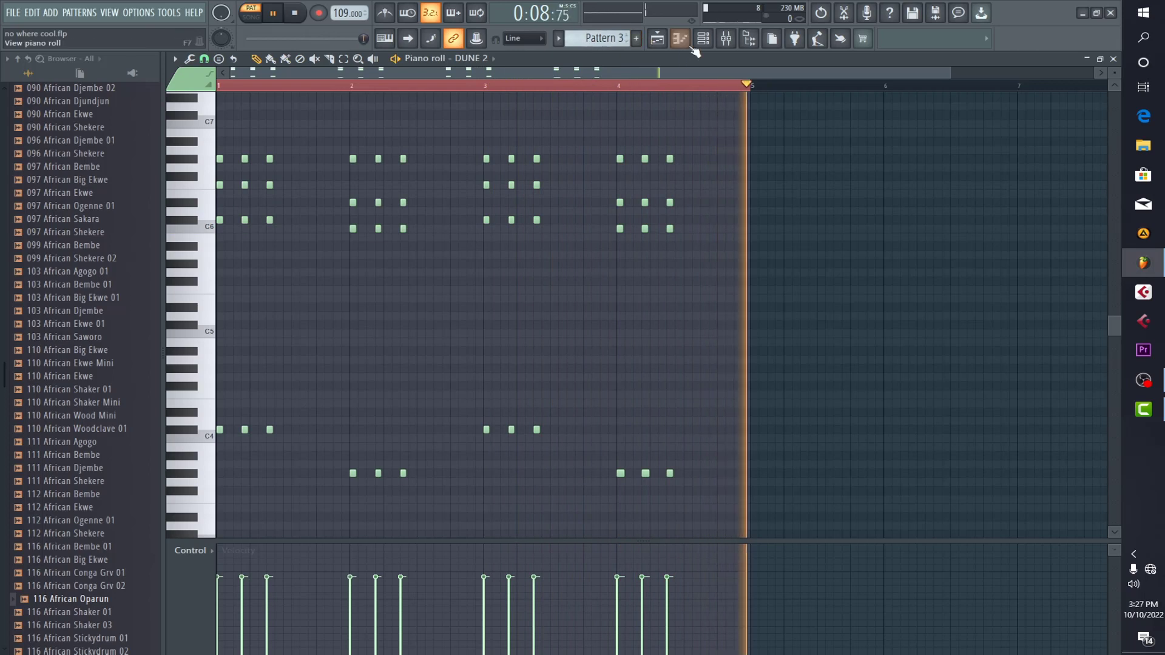
Check the Fruity Reeverb 2 on the DUNE 2 mixer track, and cut the low band of that track's built-in equalizer
click(725, 42)
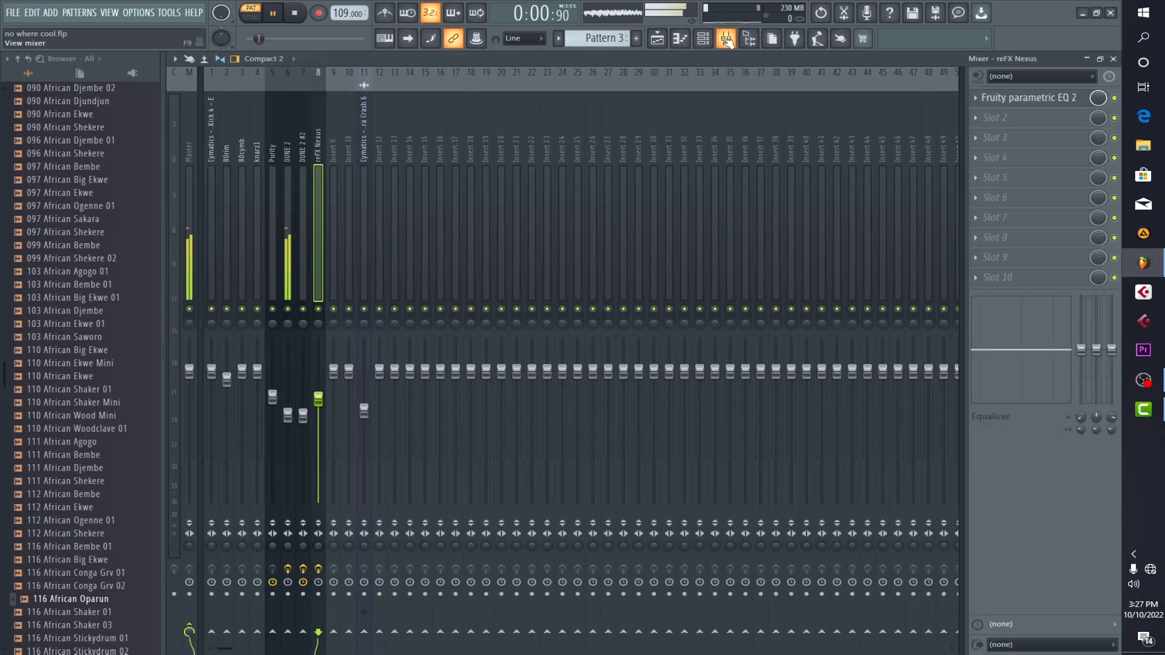
click(287, 273)
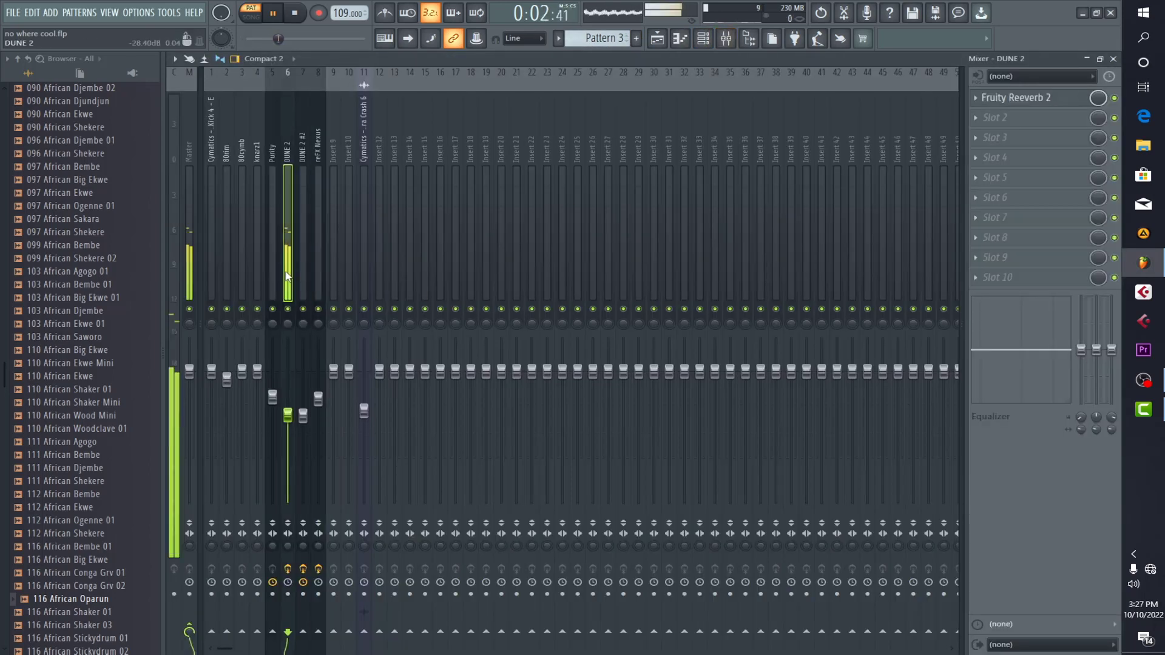
click(1038, 99)
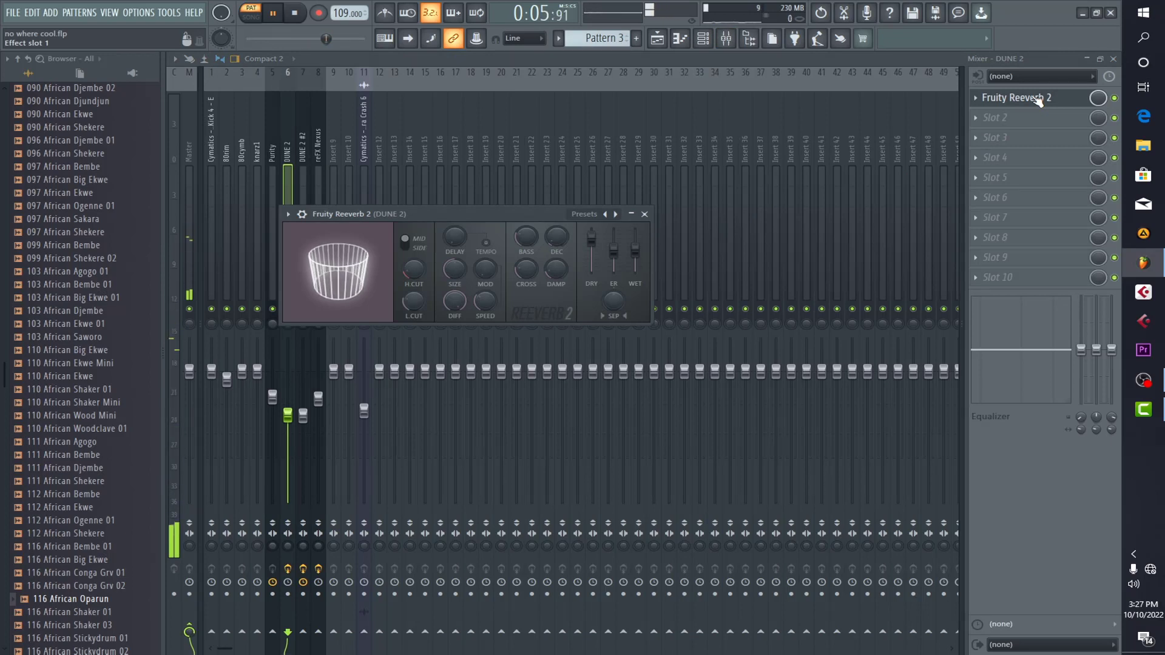
click(1038, 99)
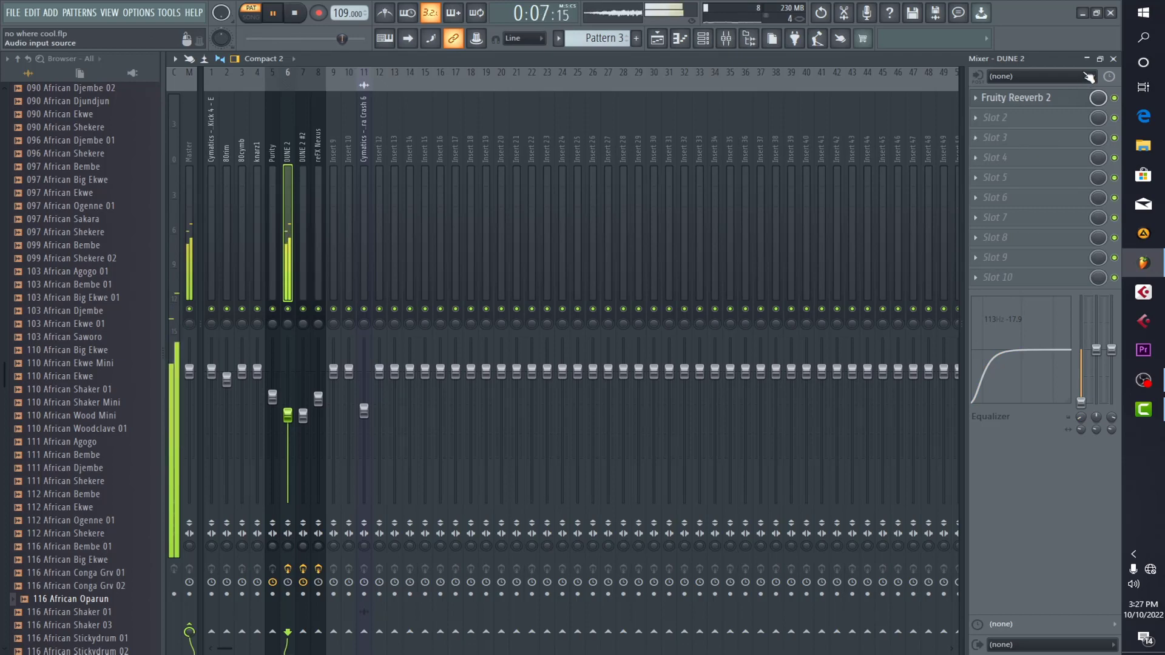
click(1114, 60)
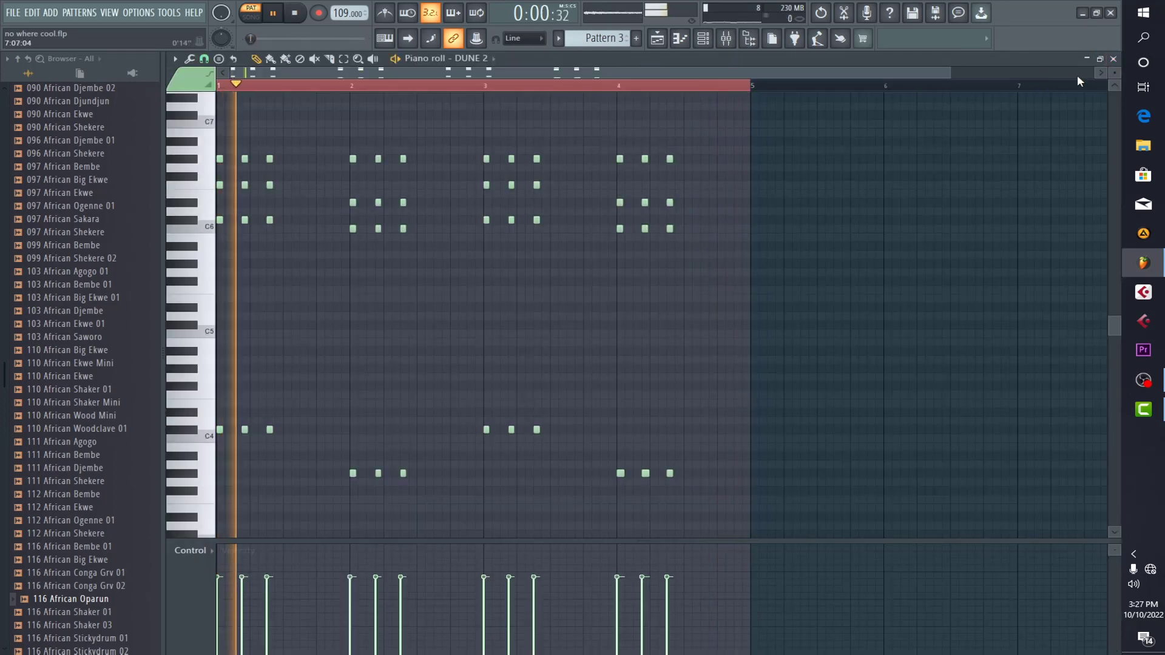
click(1115, 59)
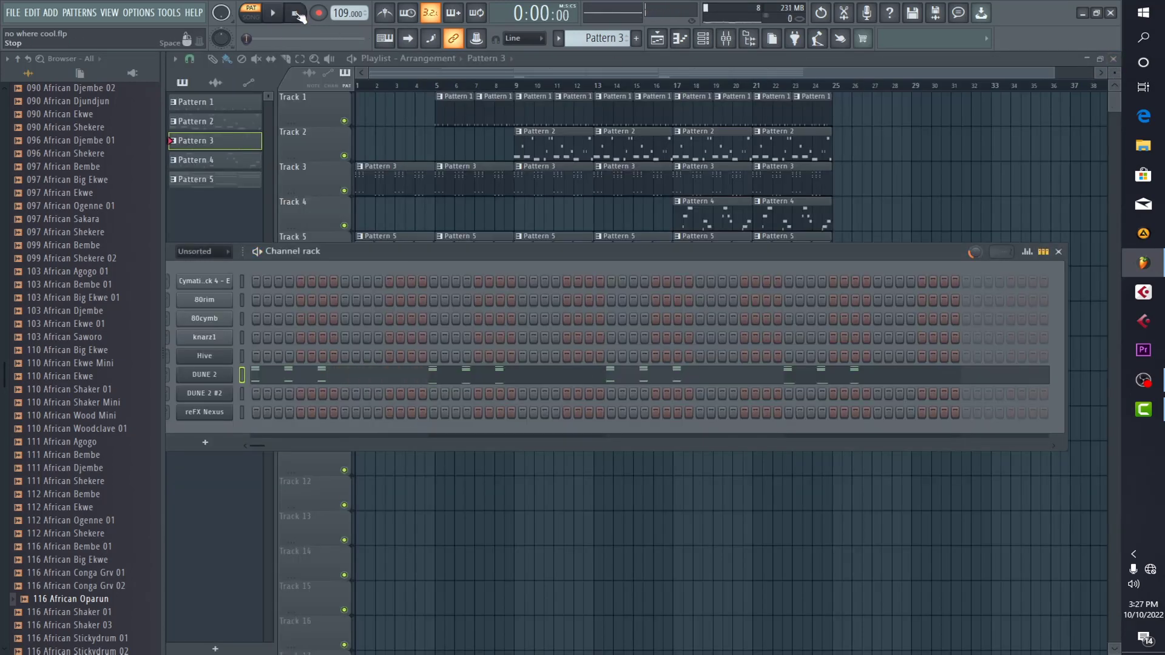
Open Pattern 2's Hive notes in the piano roll from the playlist clip and play the whole pattern
key(F6)
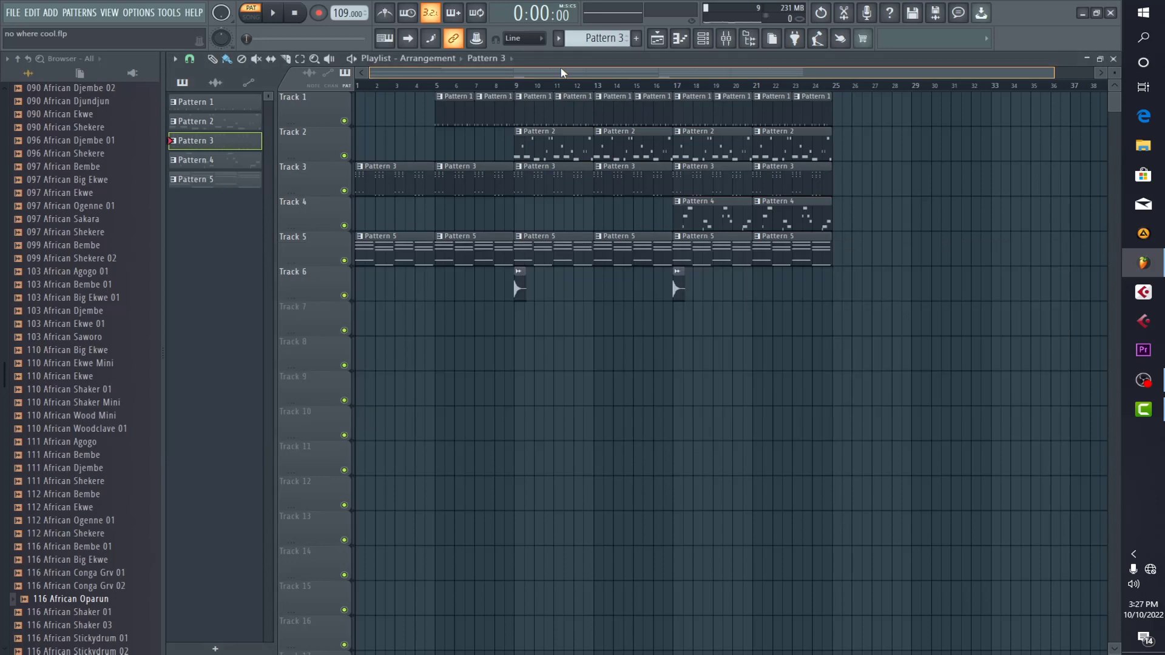
double_click(537, 148)
drag(588, 78, 471, 83)
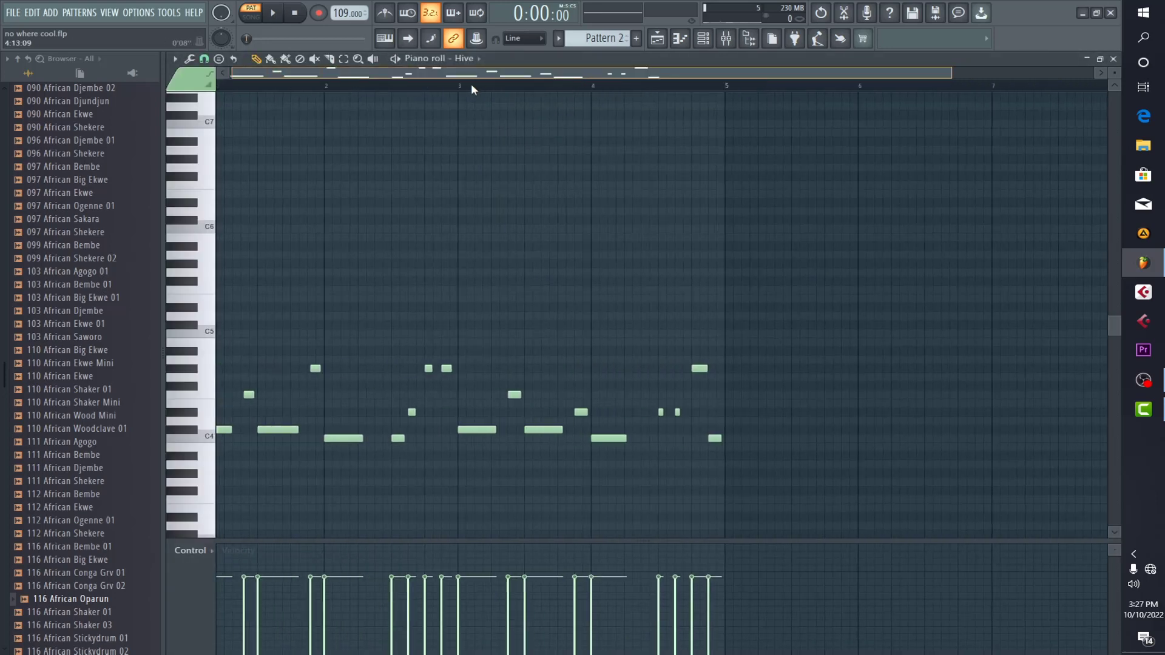
scroll(643, 278, down, 3)
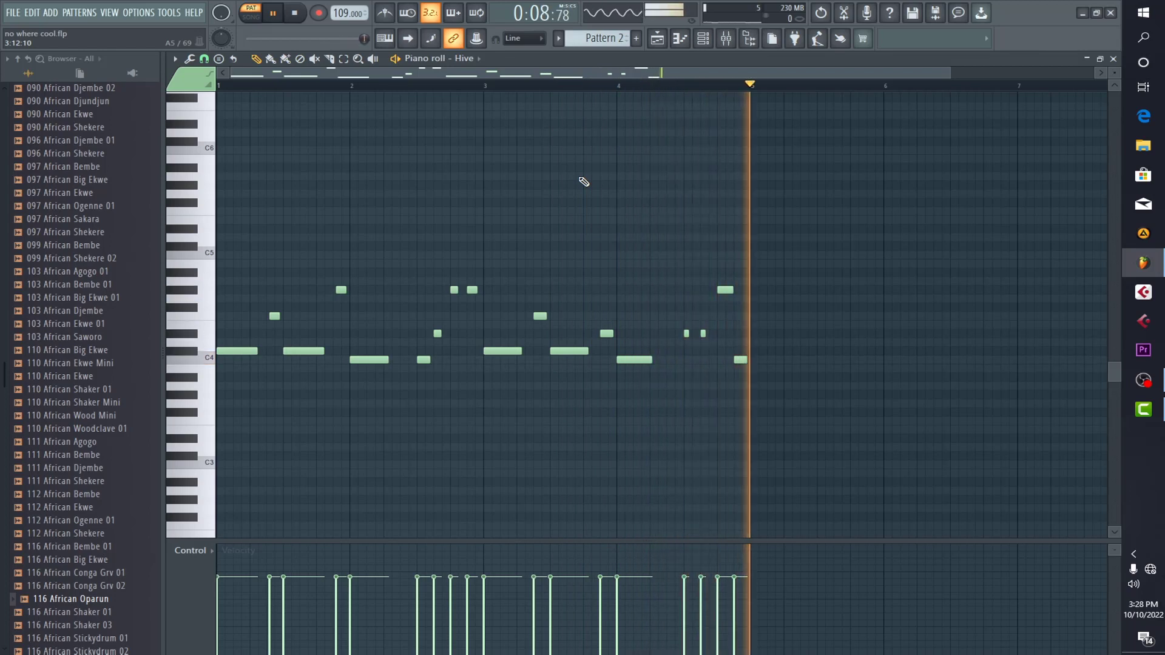
Check the Purity mixer track for insert effects while Pattern 2 plays, and close the mixer
click(1086, 59)
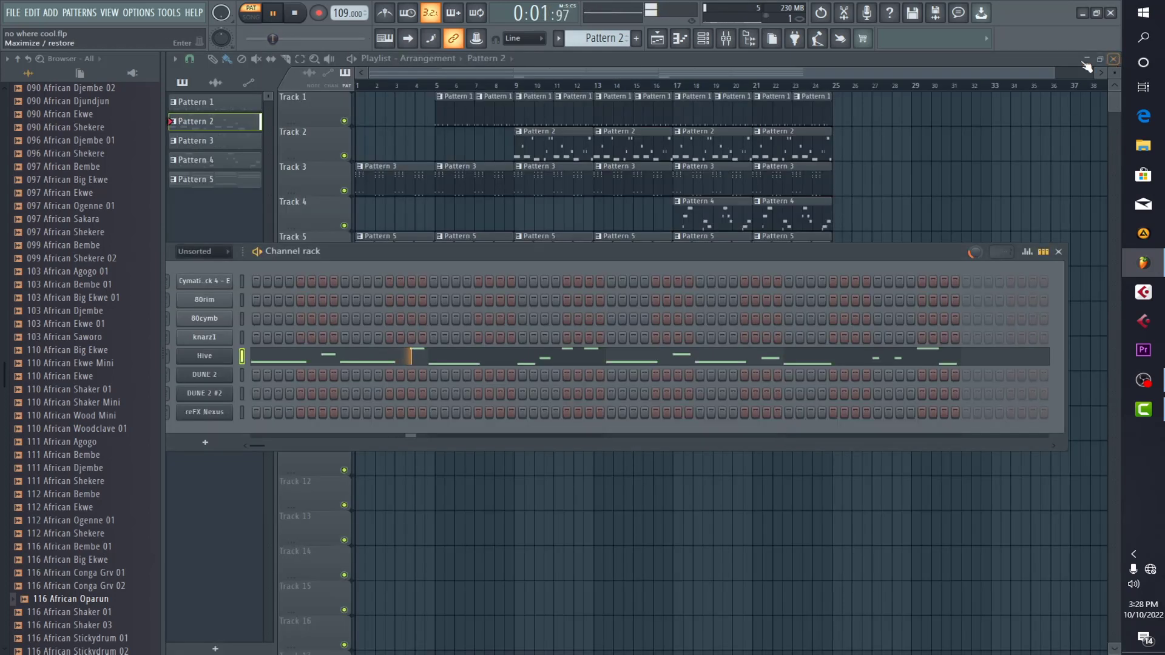
click(727, 40)
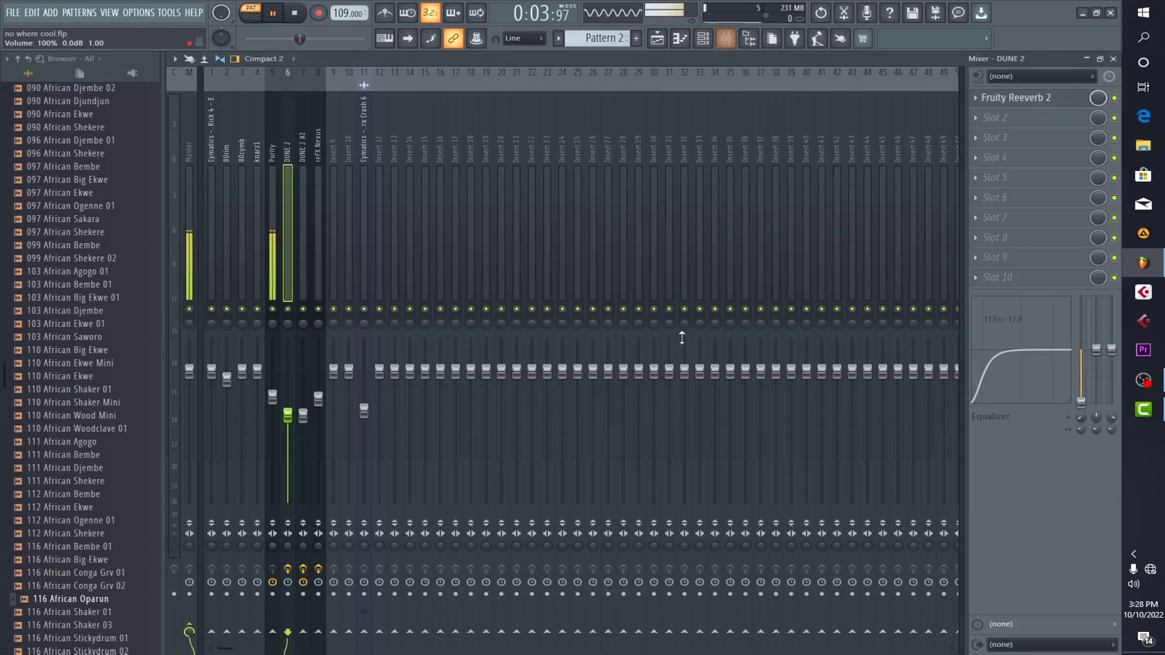
click(275, 271)
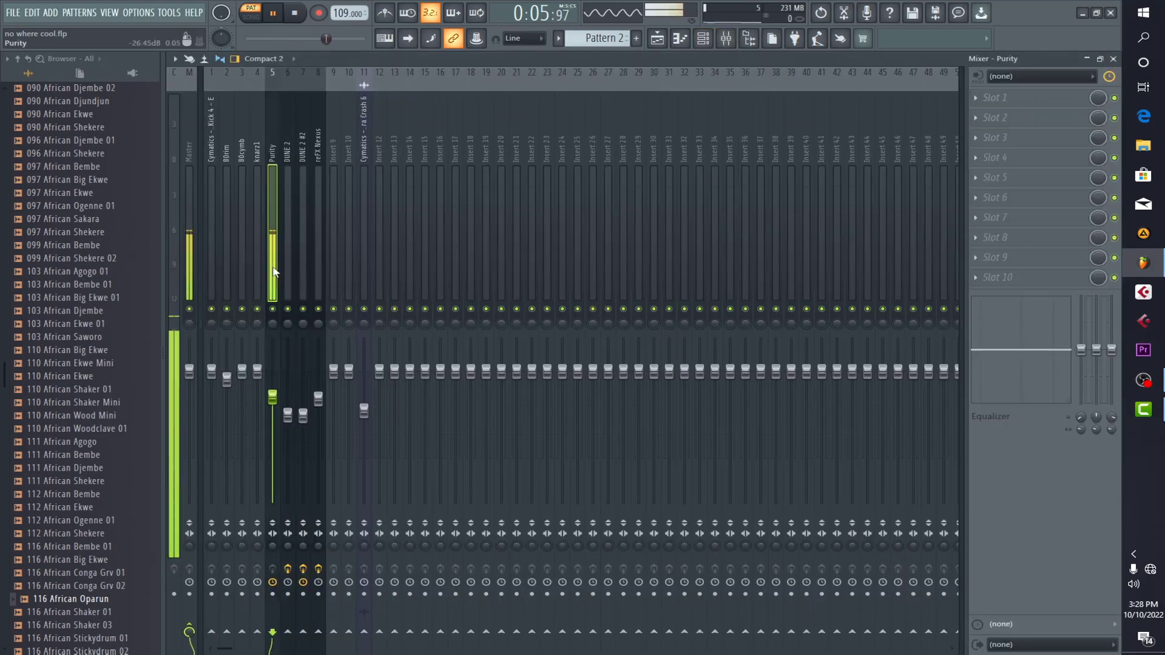
click(1114, 60)
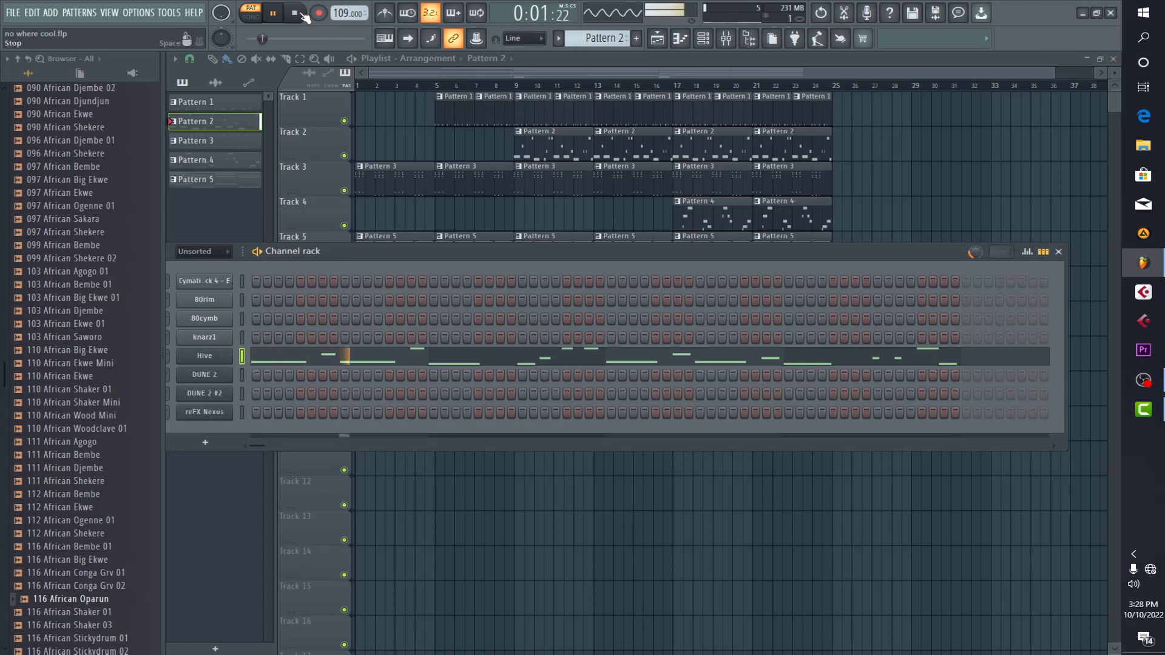
Open Pattern 4's DUNE 2 #2 melody in the piano roll from the playlist and play it
key(F6)
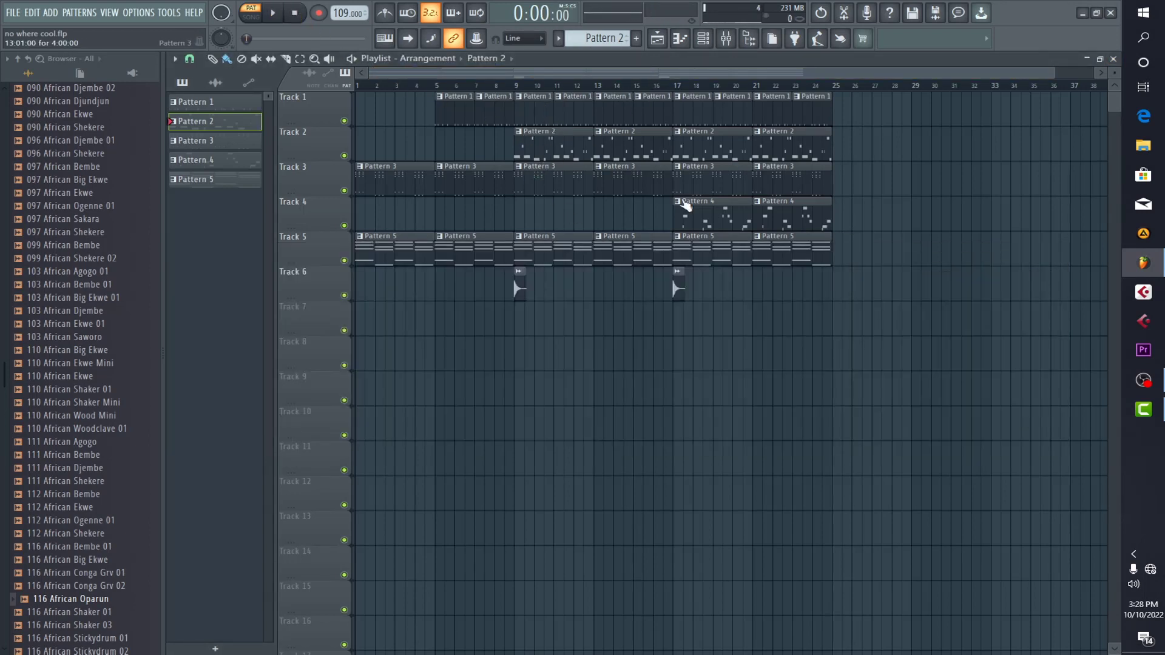
double_click(706, 219)
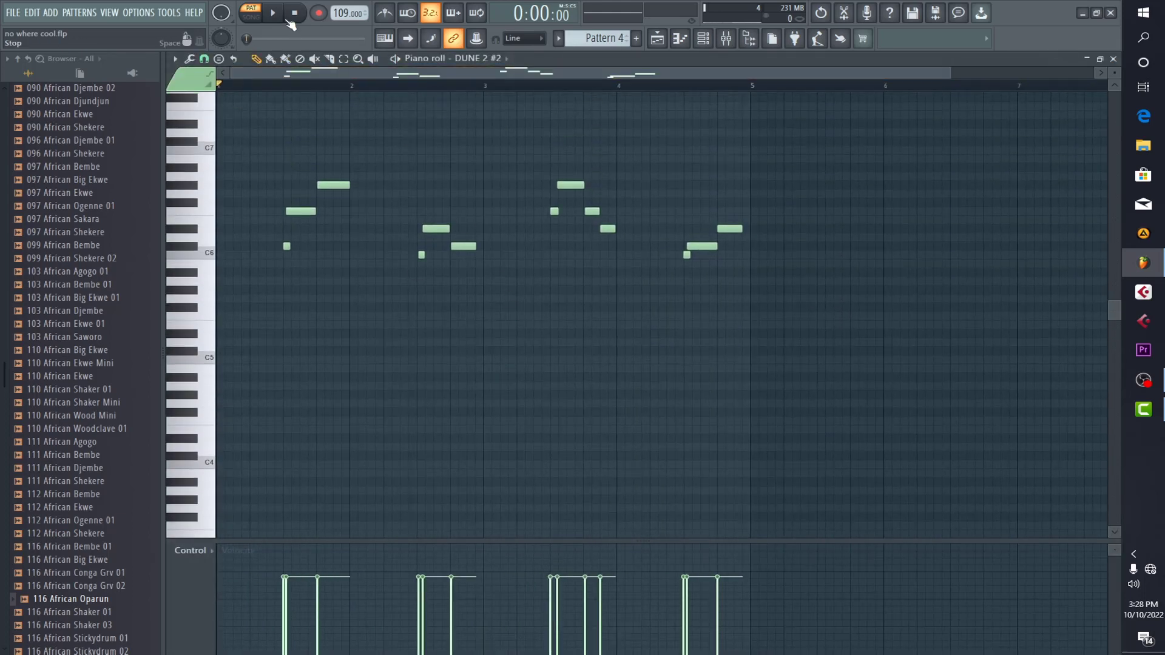
key(space)
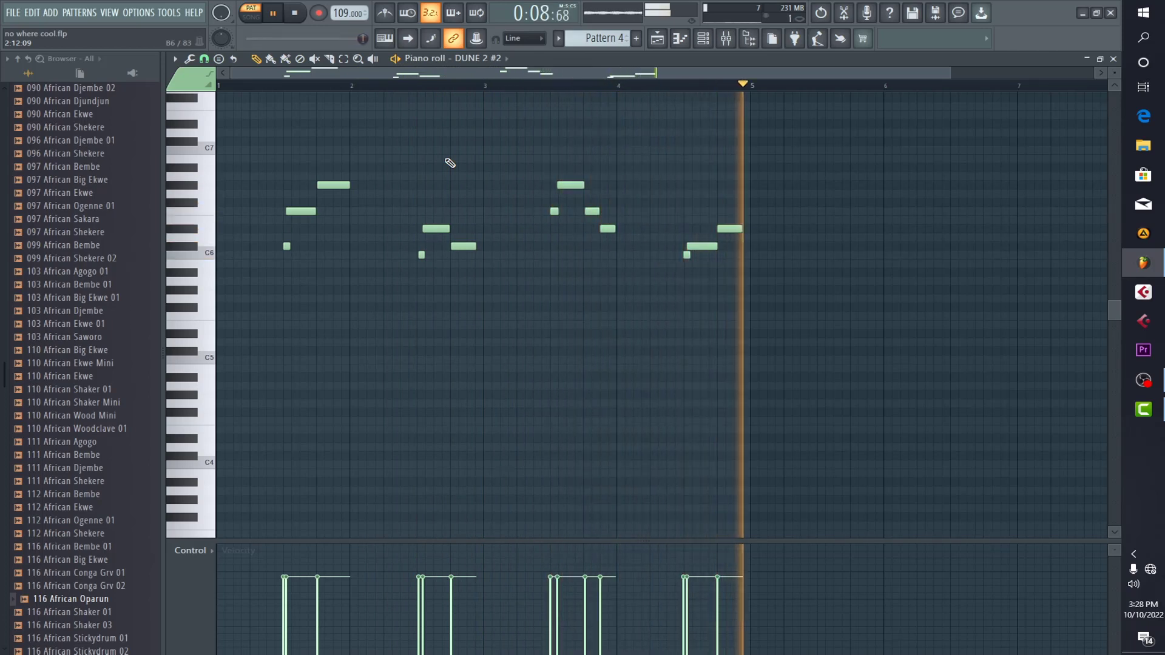
scroll(450, 162, up, 3)
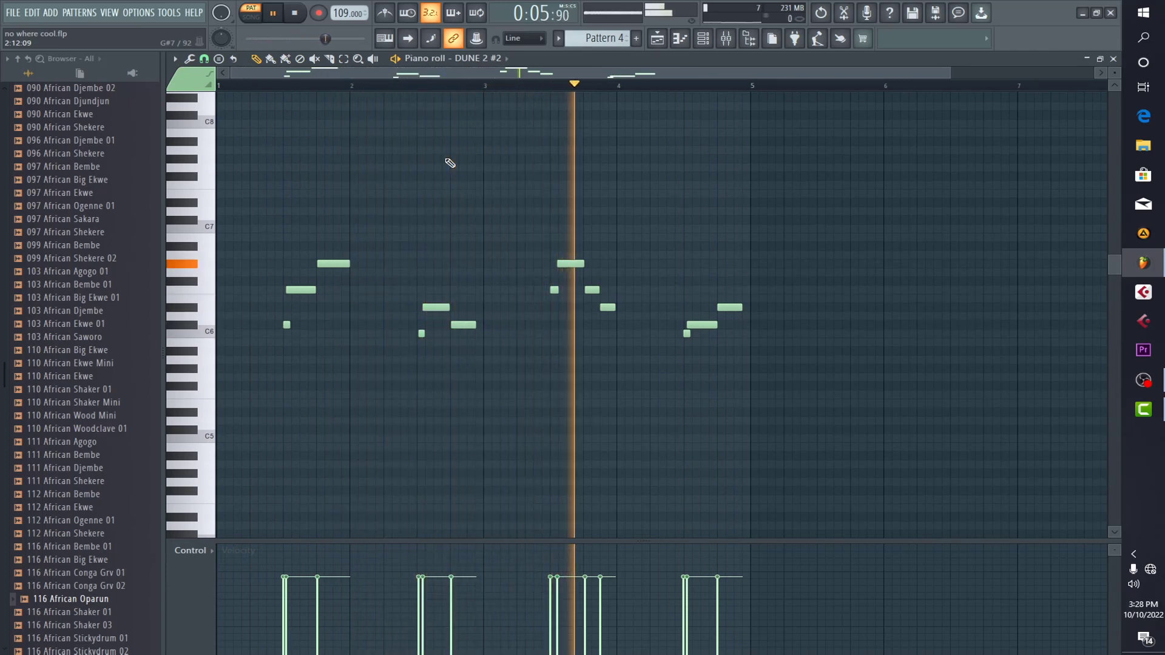
Inspect the Fruity parametric EQ 2 on the DUNE 2 #2 mixer track, and close the mixer and piano roll
click(734, 41)
click(310, 261)
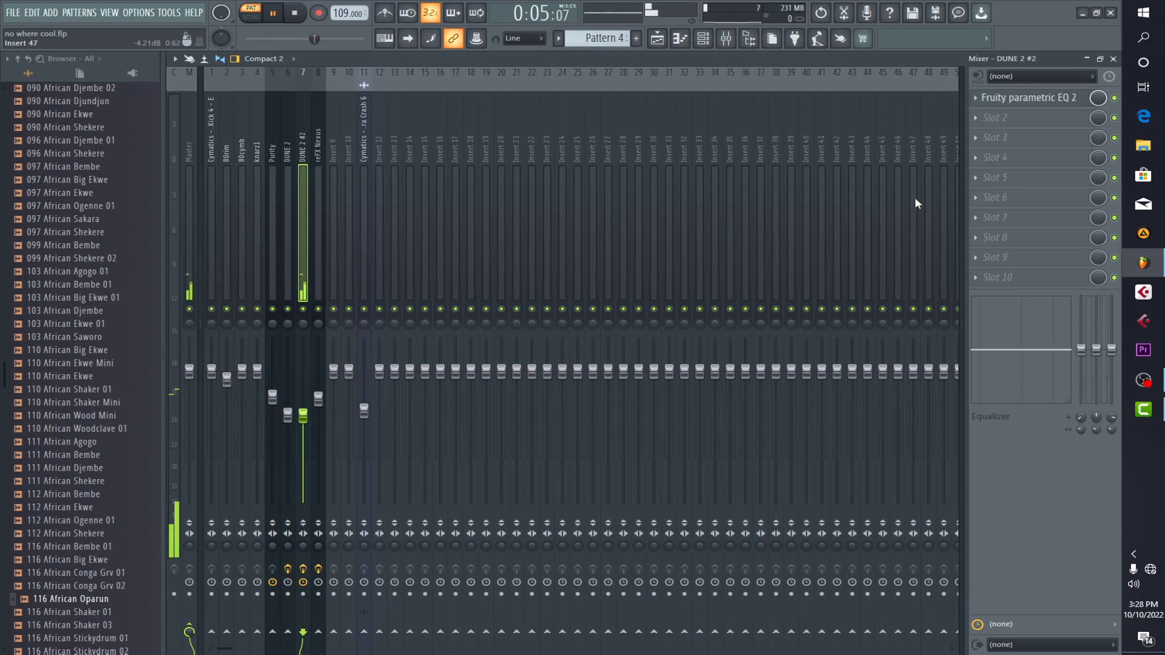
click(1071, 101)
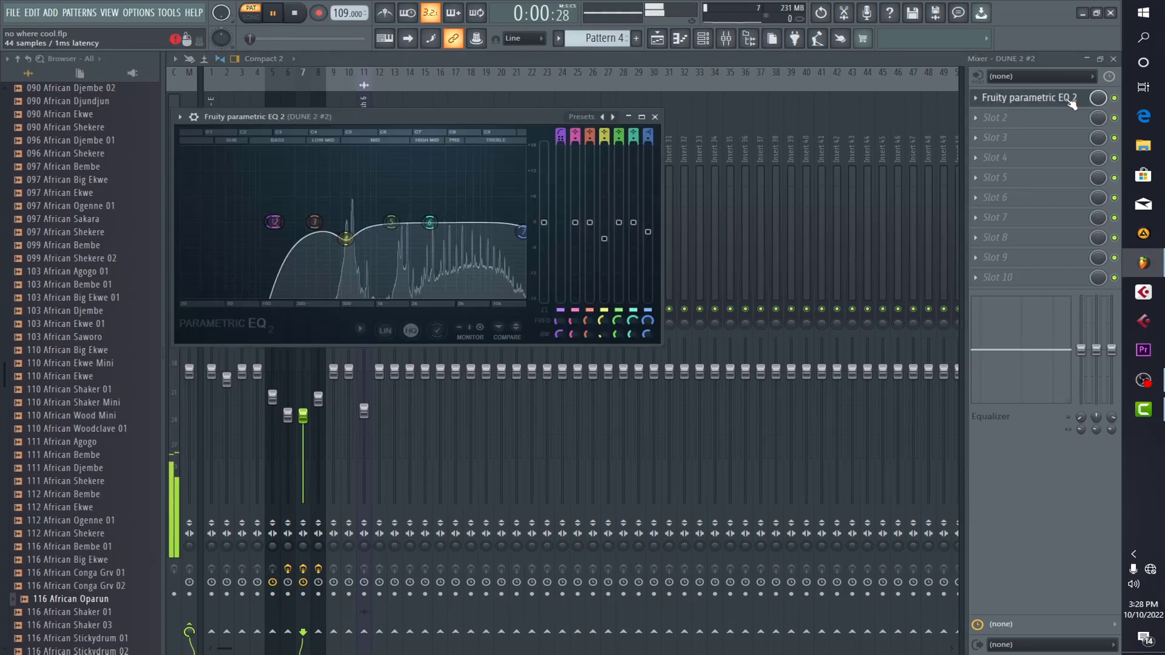
click(1115, 98)
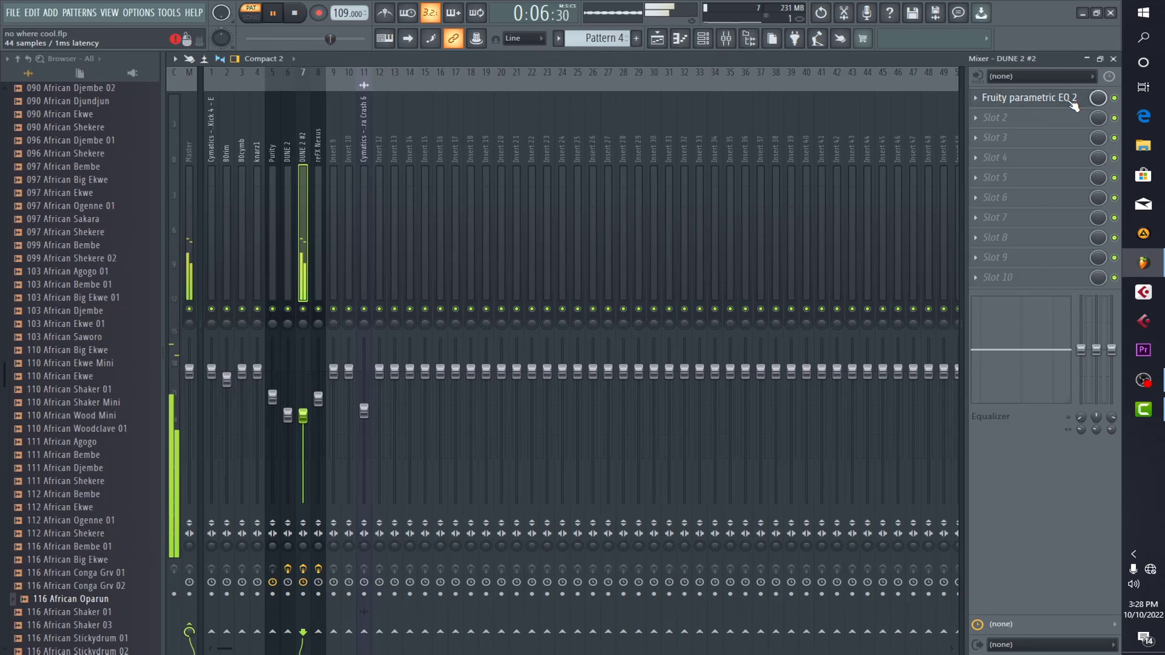
click(1114, 60)
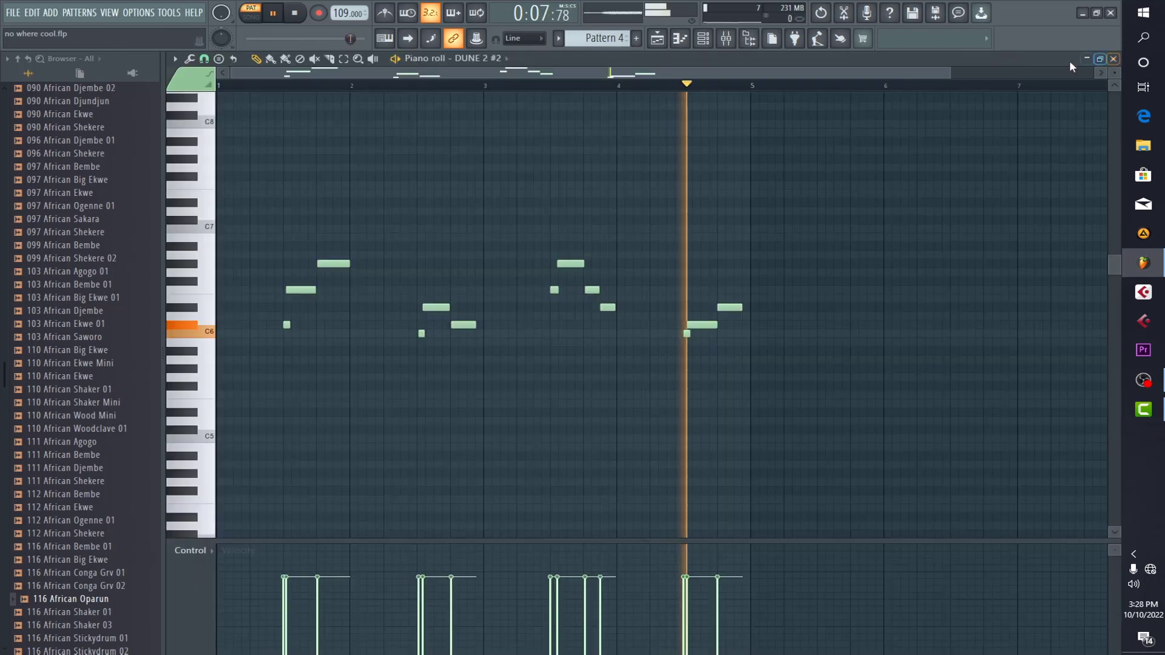
click(1103, 63)
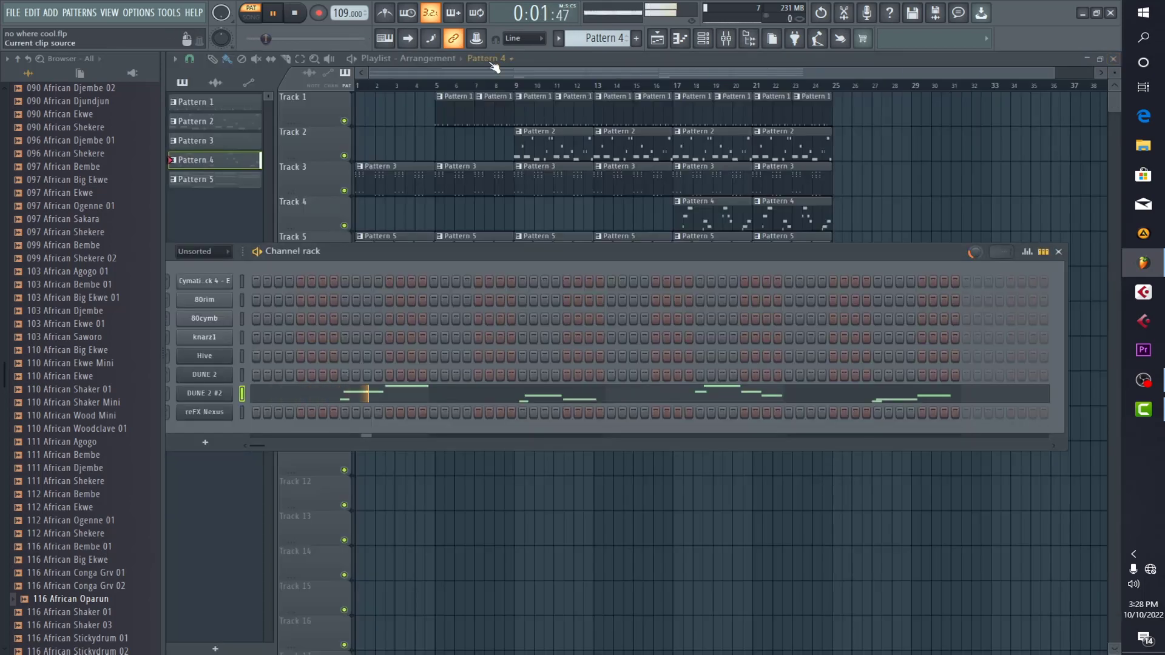
Stop playback and view the sample settings of the first Cymatics - Cobra Crash 6 clip on Track 6
click(453, 59)
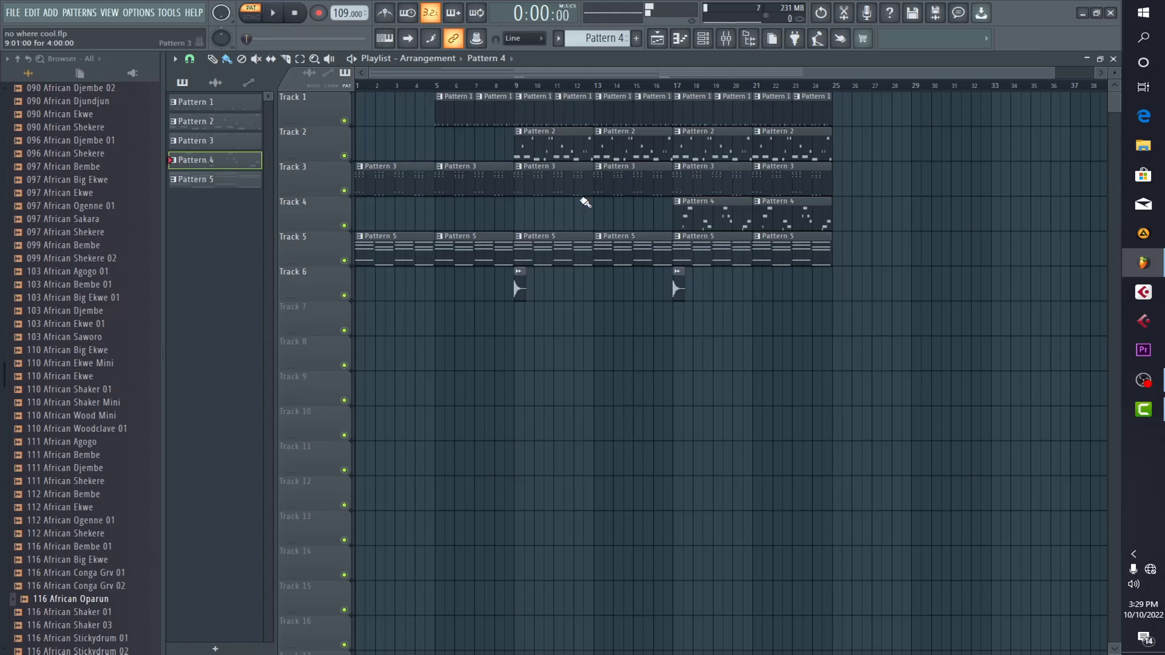
double_click(517, 287)
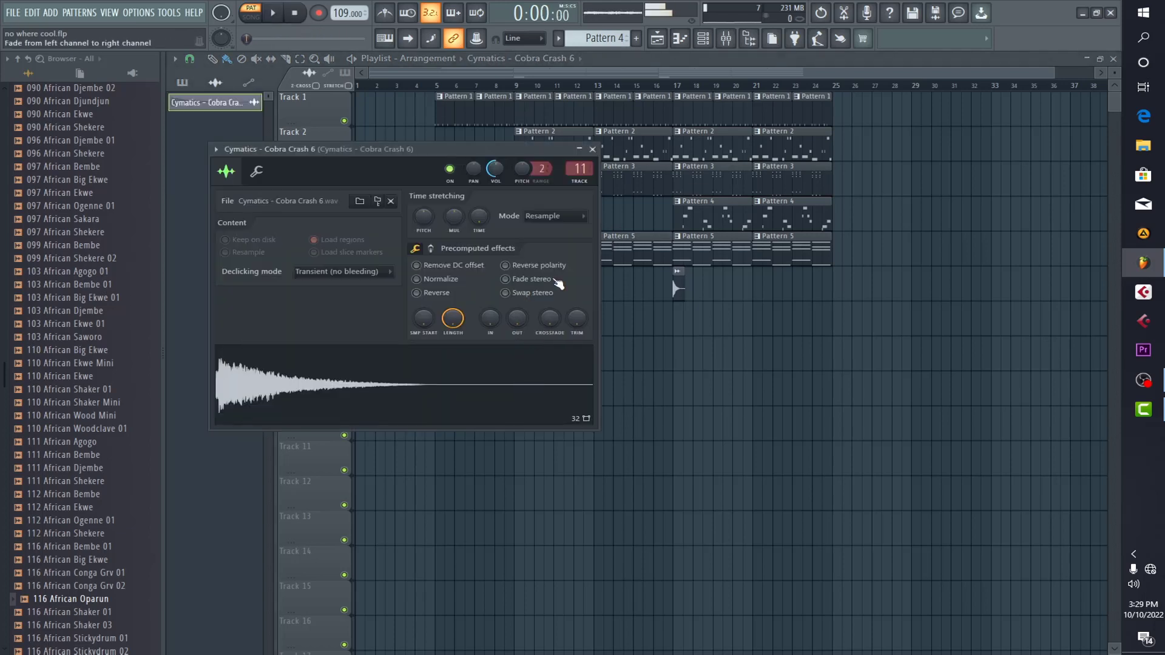
click(593, 149)
Select Pattern 1 from its Track 1 clip and show its drum steps in the channel rack
click(489, 109)
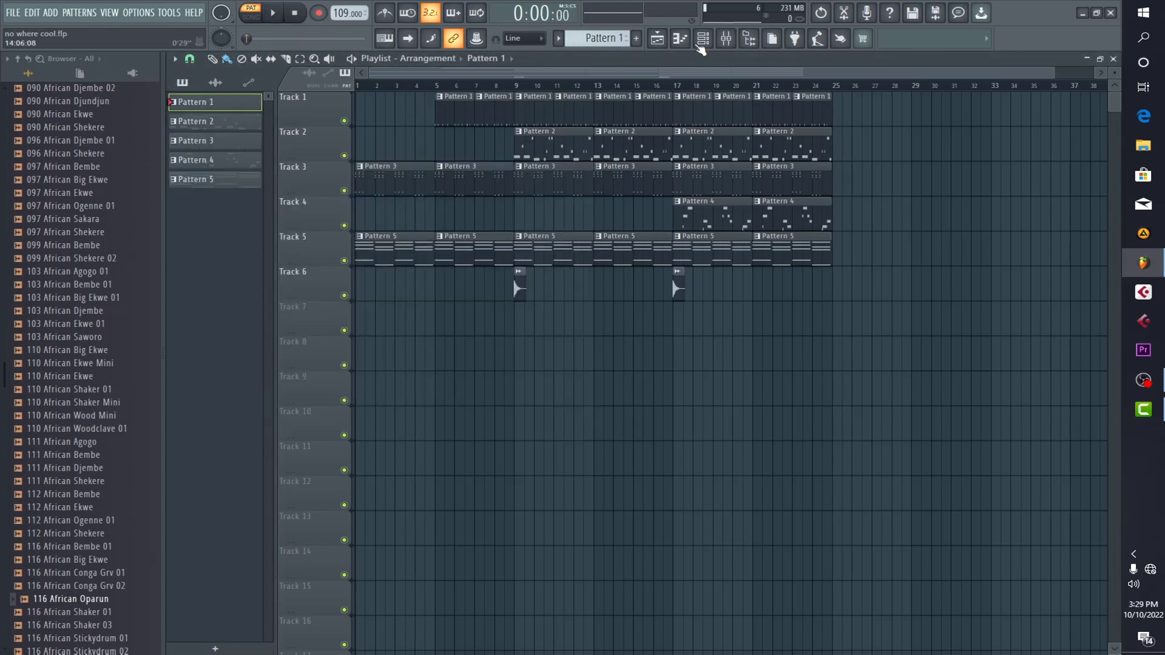
click(705, 39)
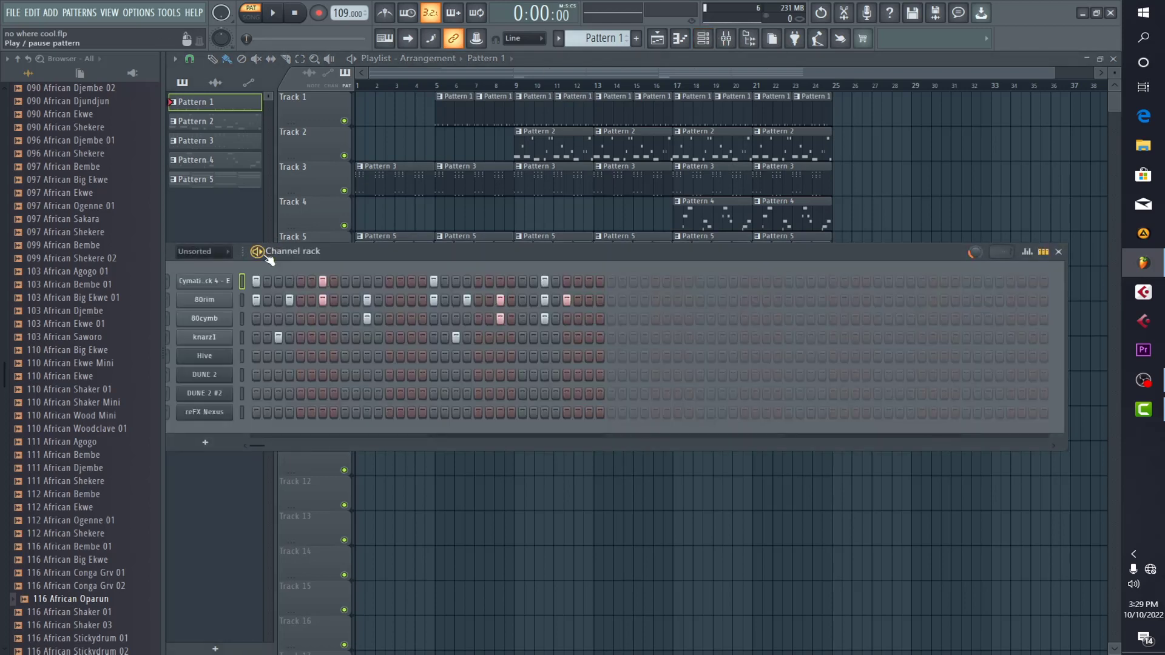
Move the channel rack so its full channel list shows, play the 80rim channel with its notes in the piano roll, and close the piano roll
drag(361, 250, 518, 197)
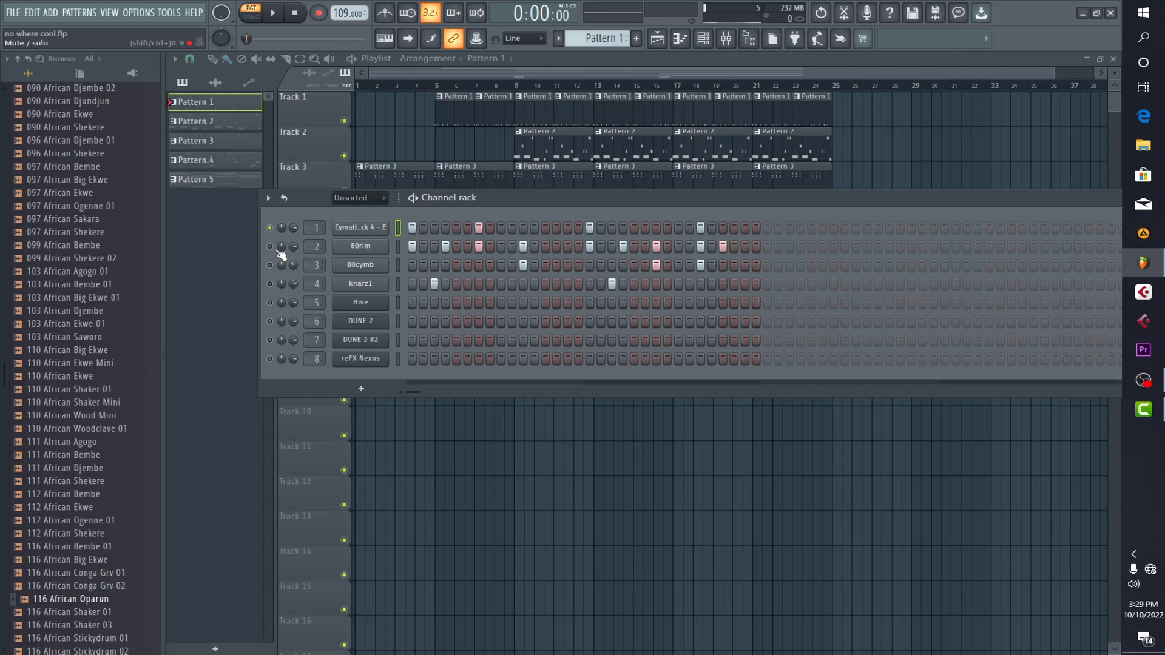
key(space)
right_click(363, 248)
click(413, 249)
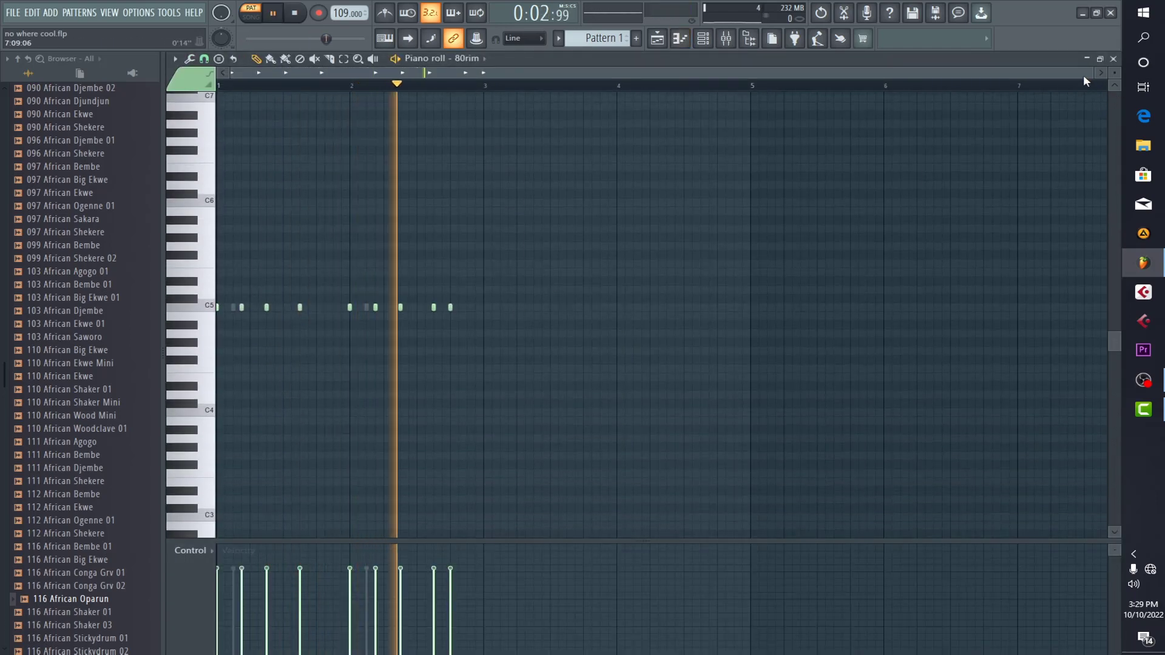
drag(1095, 73, 693, 109)
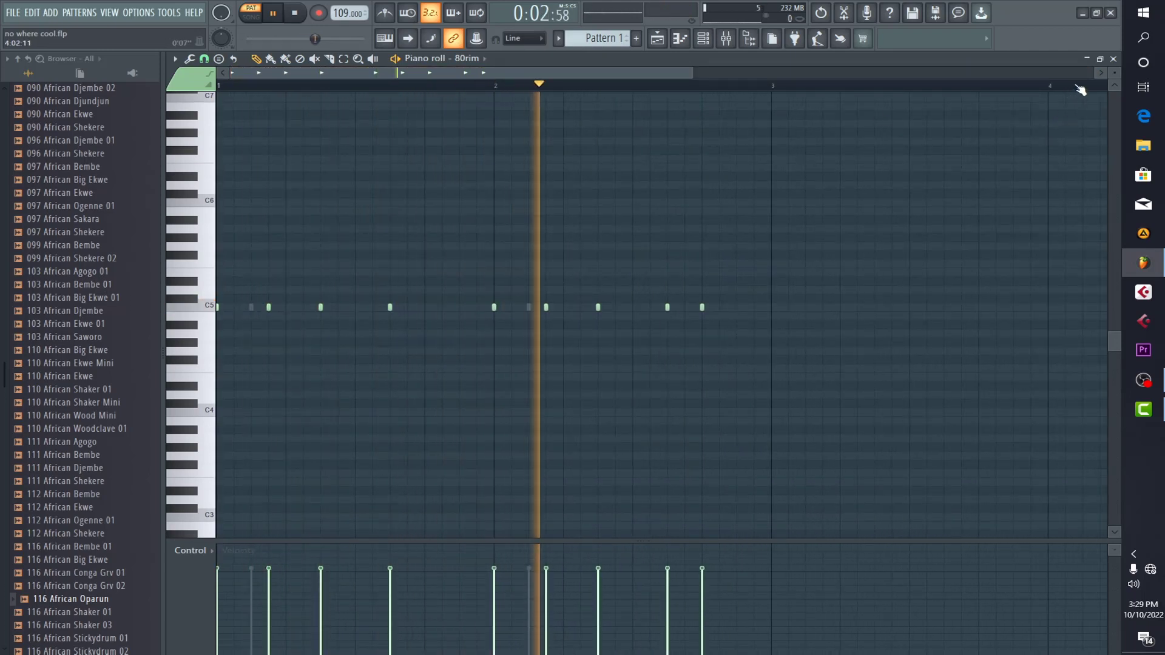
key(space)
click(1113, 59)
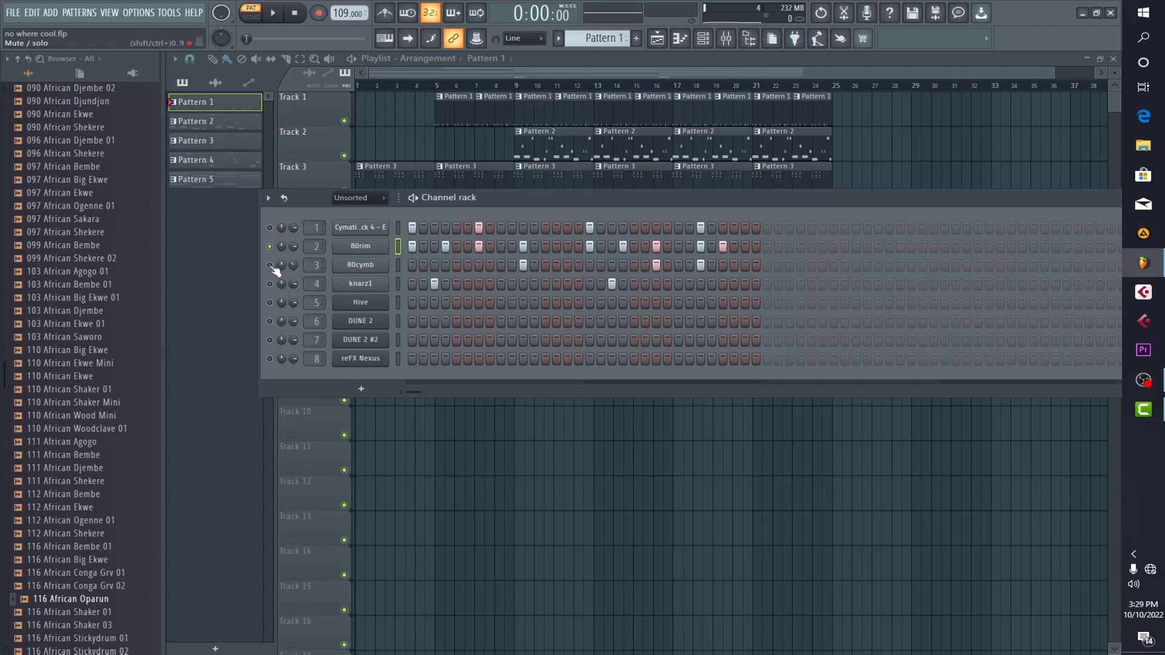
Play the 80cymb channel with its notes open in the piano roll, and stop and close the piano roll
right_click(362, 268)
click(424, 265)
key(space)
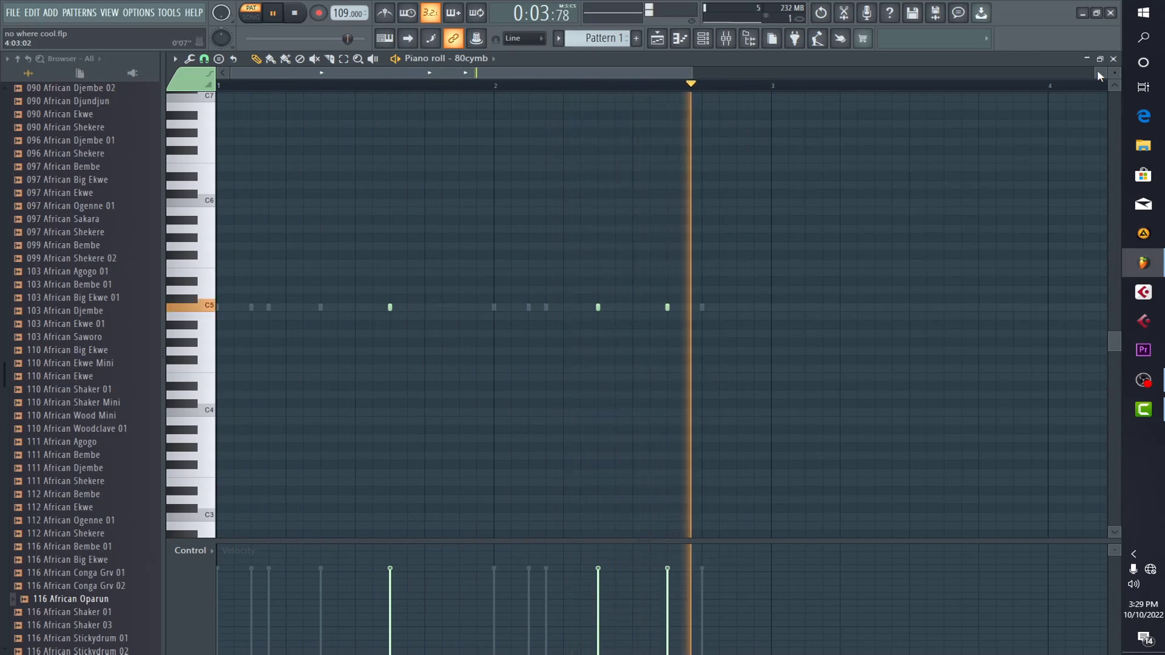
key(space)
click(1113, 59)
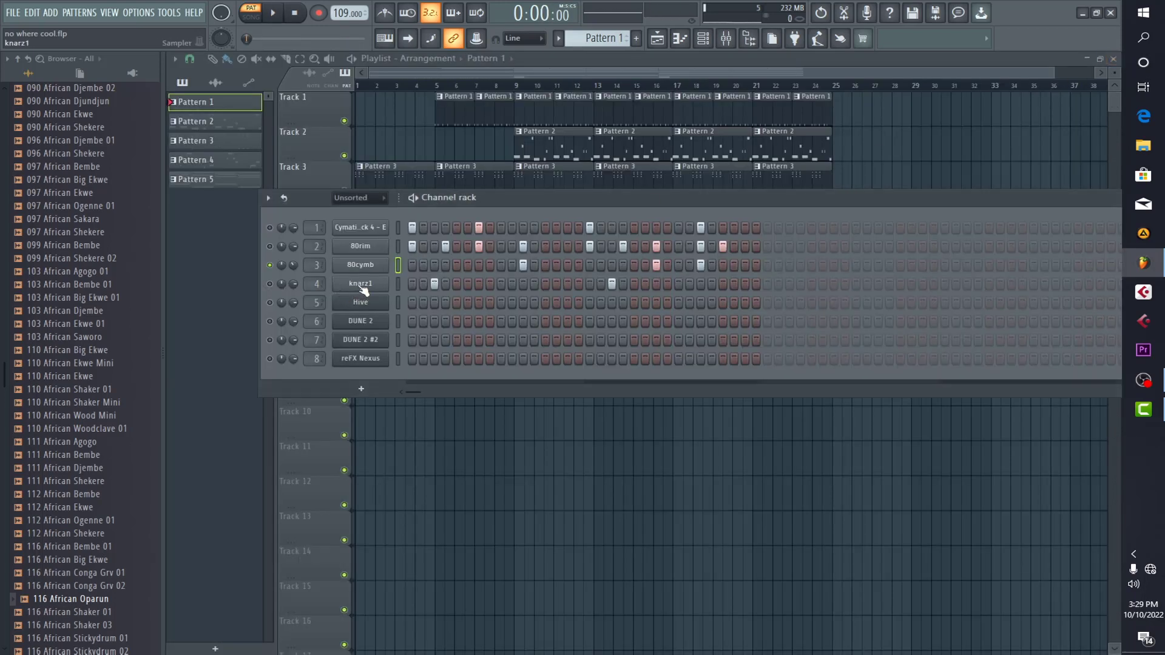
right_click(358, 287)
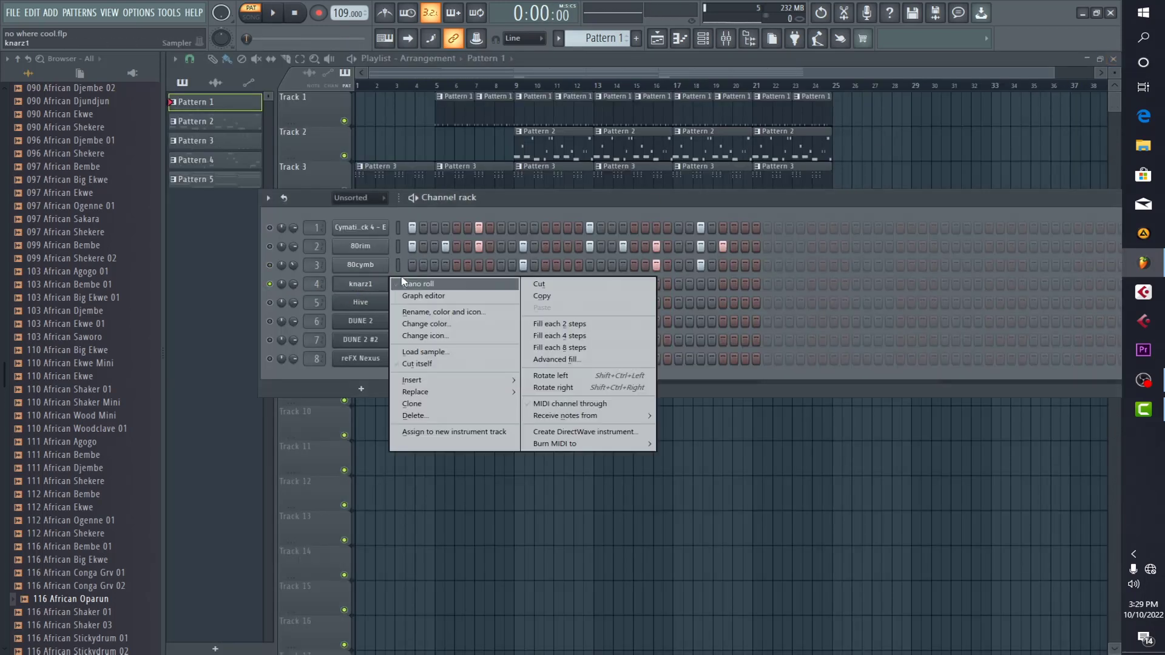
click(413, 279)
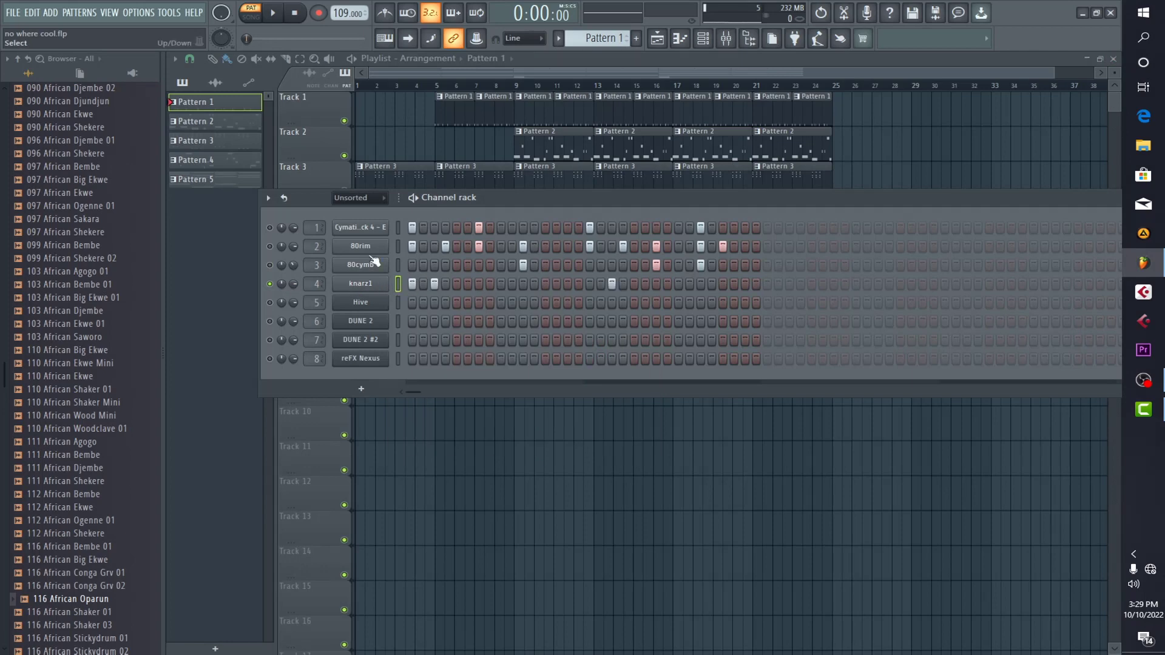
key(ctrl+z)
Open the knarz1 channel's notes in the piano roll, play them, and close the piano roll
right_click(367, 283)
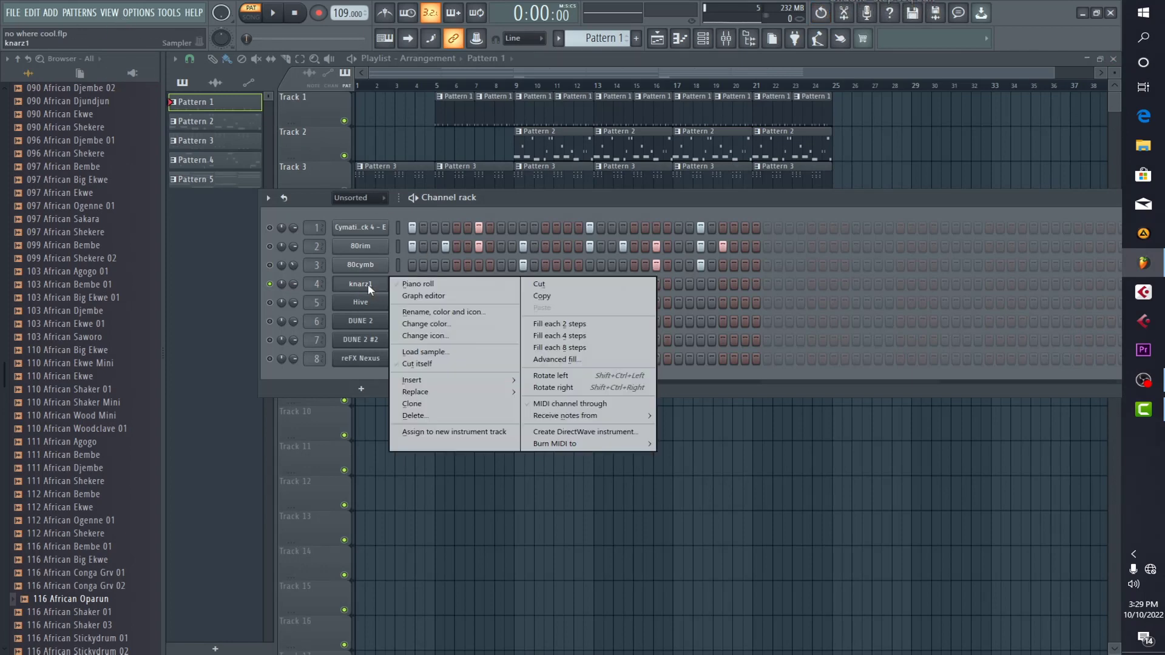
click(424, 287)
key(space)
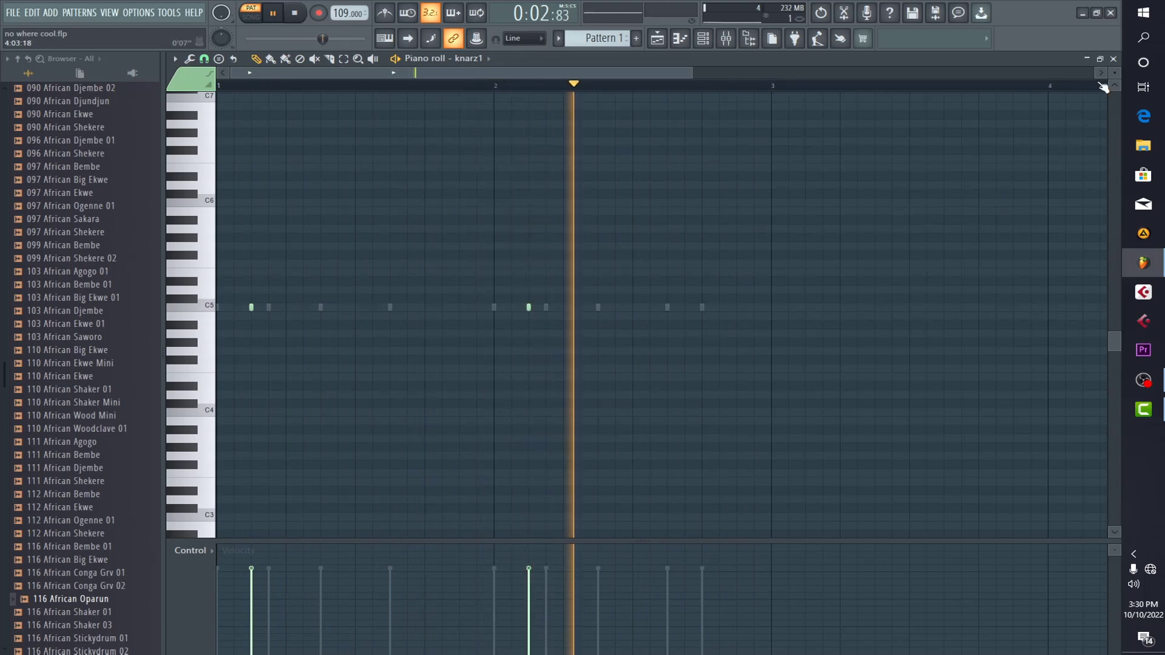
click(1113, 59)
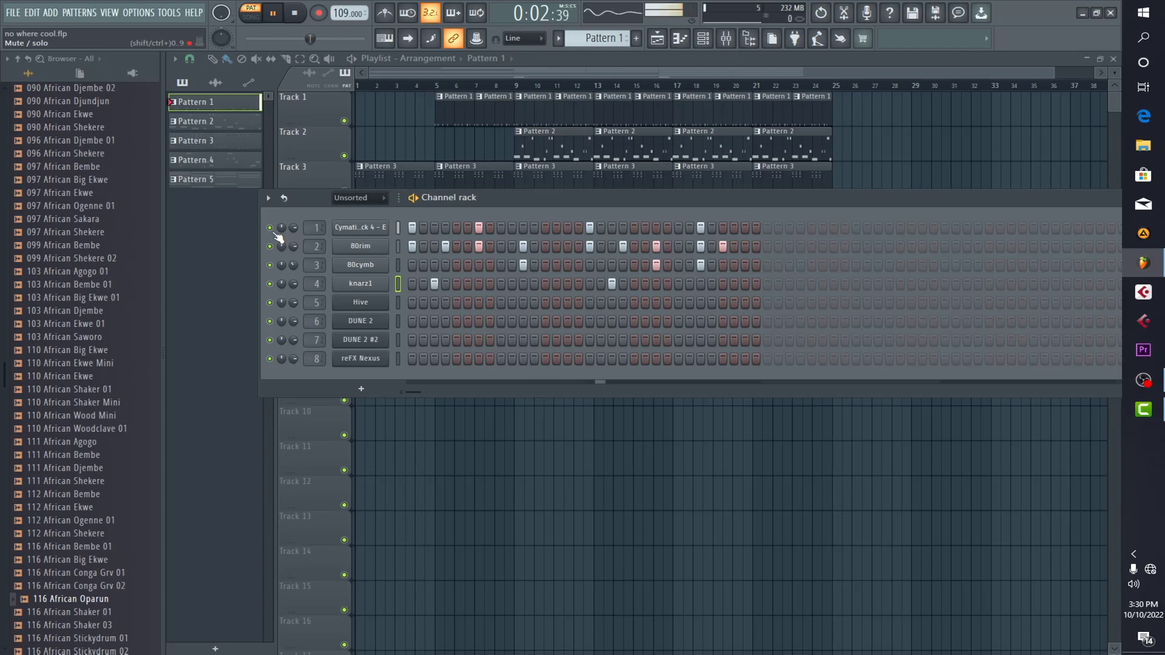
Check the effect slots of the knarz1 and 80cymb mixer tracks, return to the playlist and stop playback
click(734, 42)
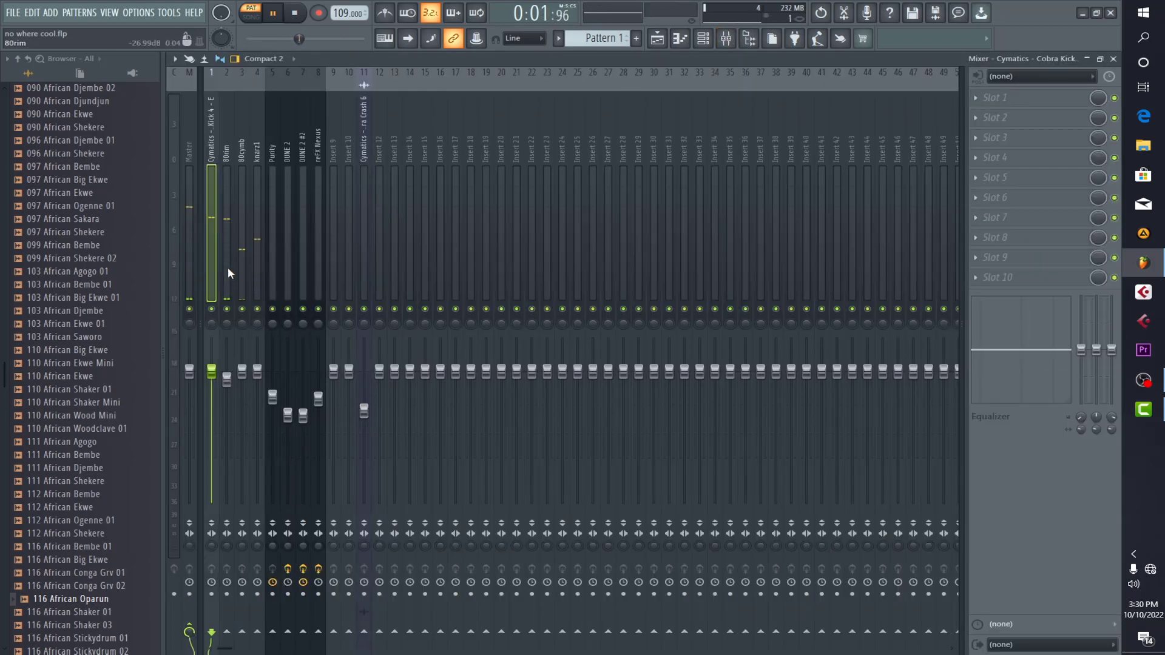
click(257, 268)
click(243, 273)
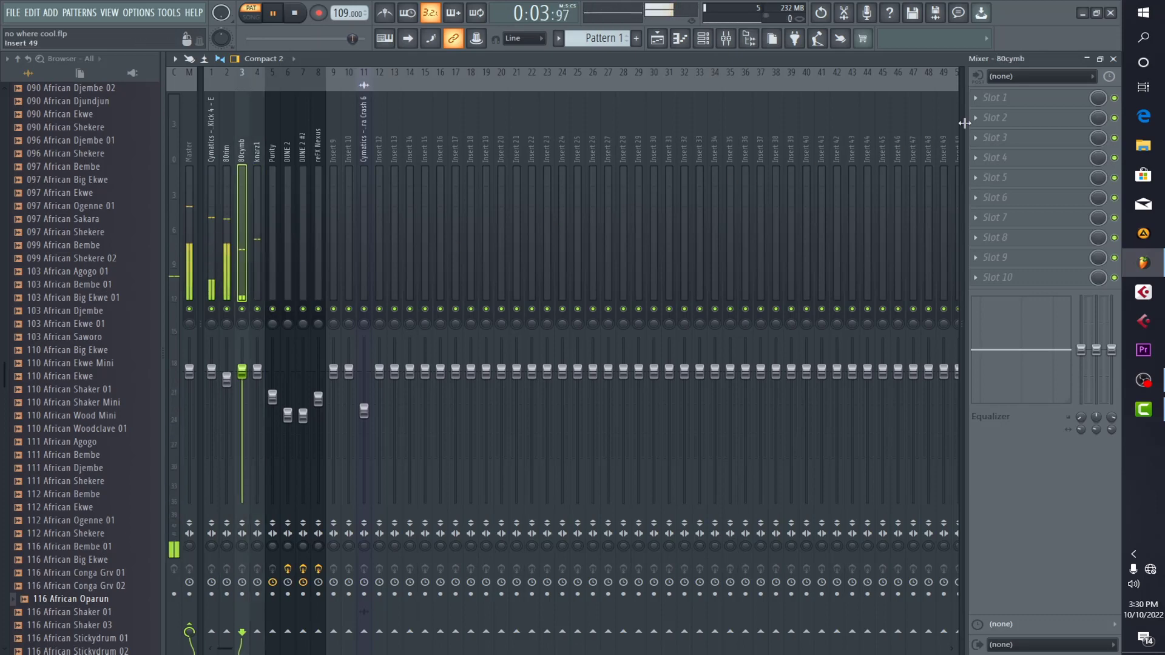
click(1113, 59)
click(687, 75)
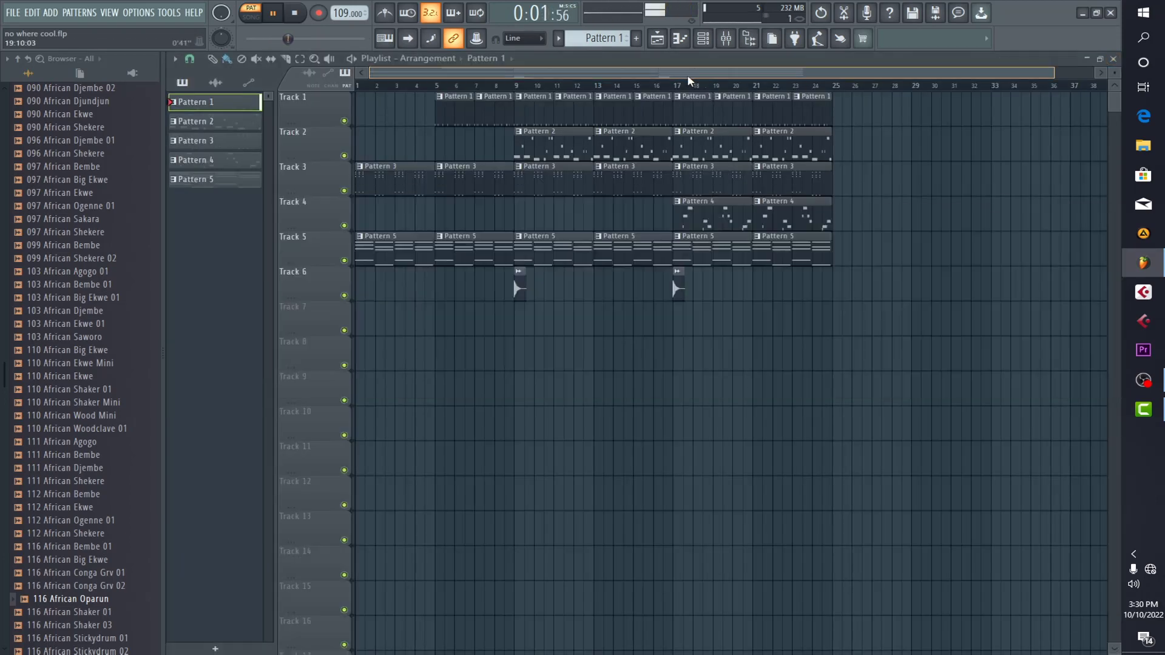
key(space)
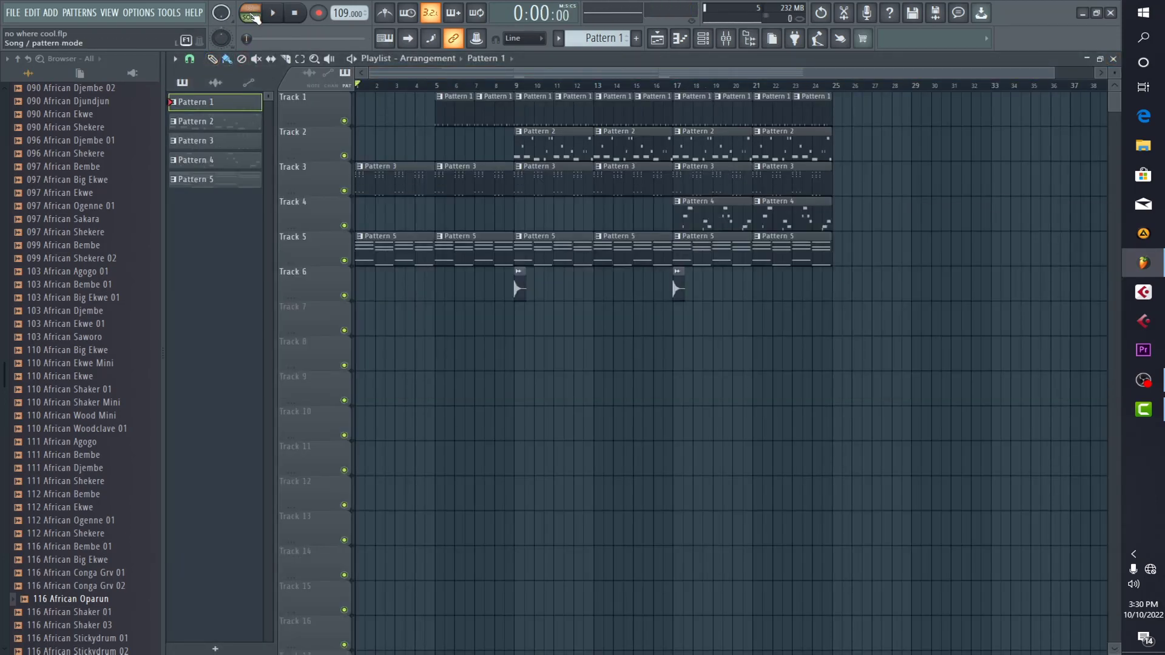